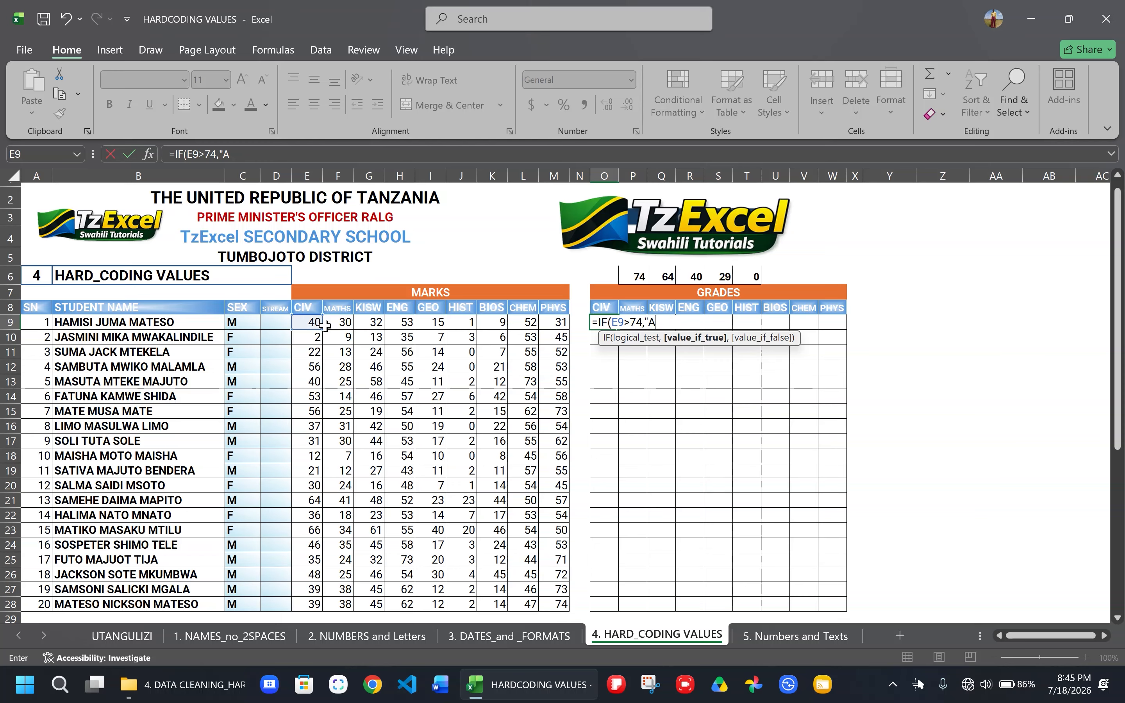
- Continue the grade formula in O9 after "A" with a nested IF that returns "B" when E9>64
text(",)
text(IF)
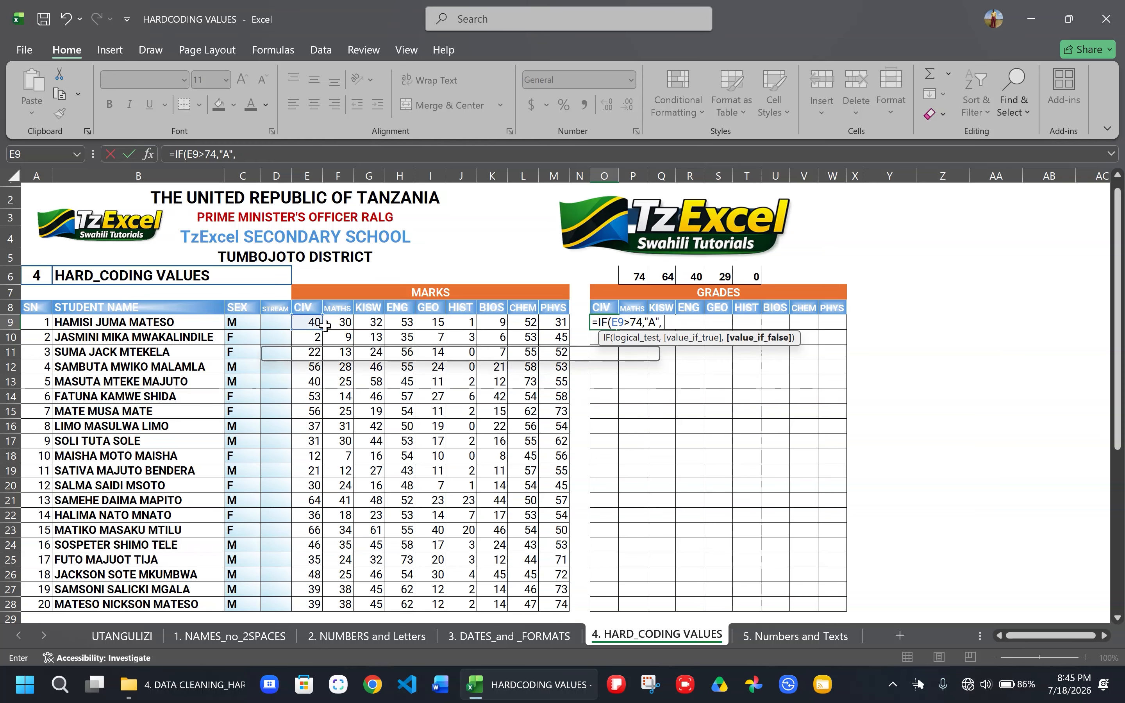
text(()
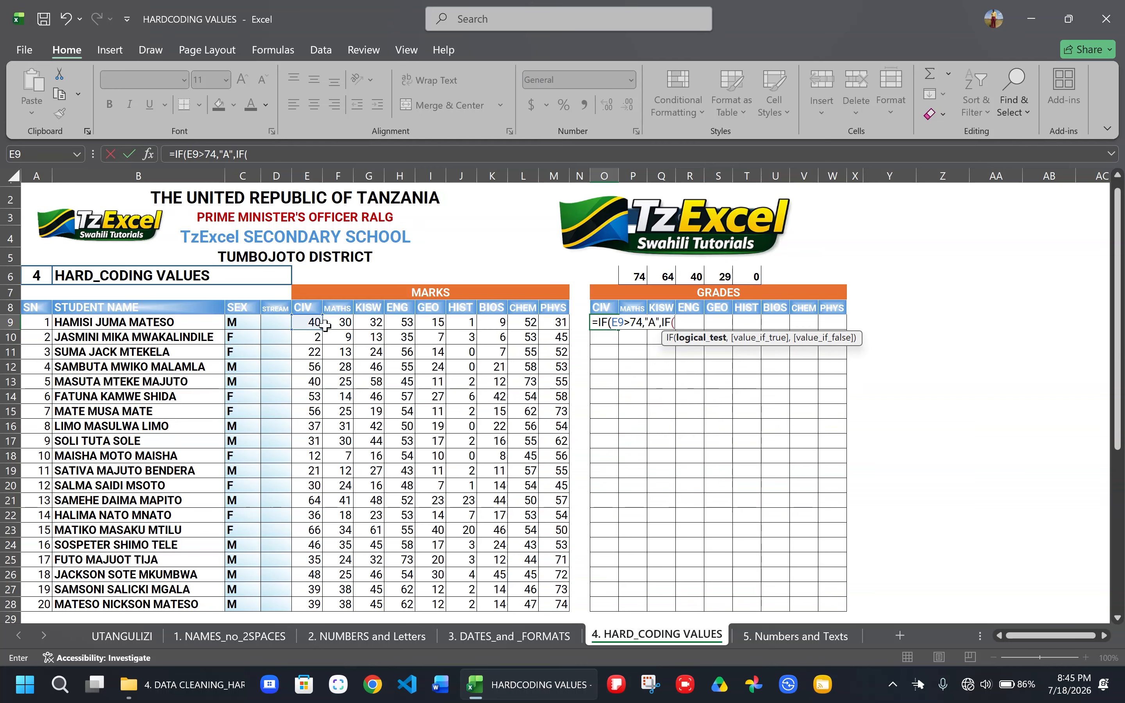
click(308, 323)
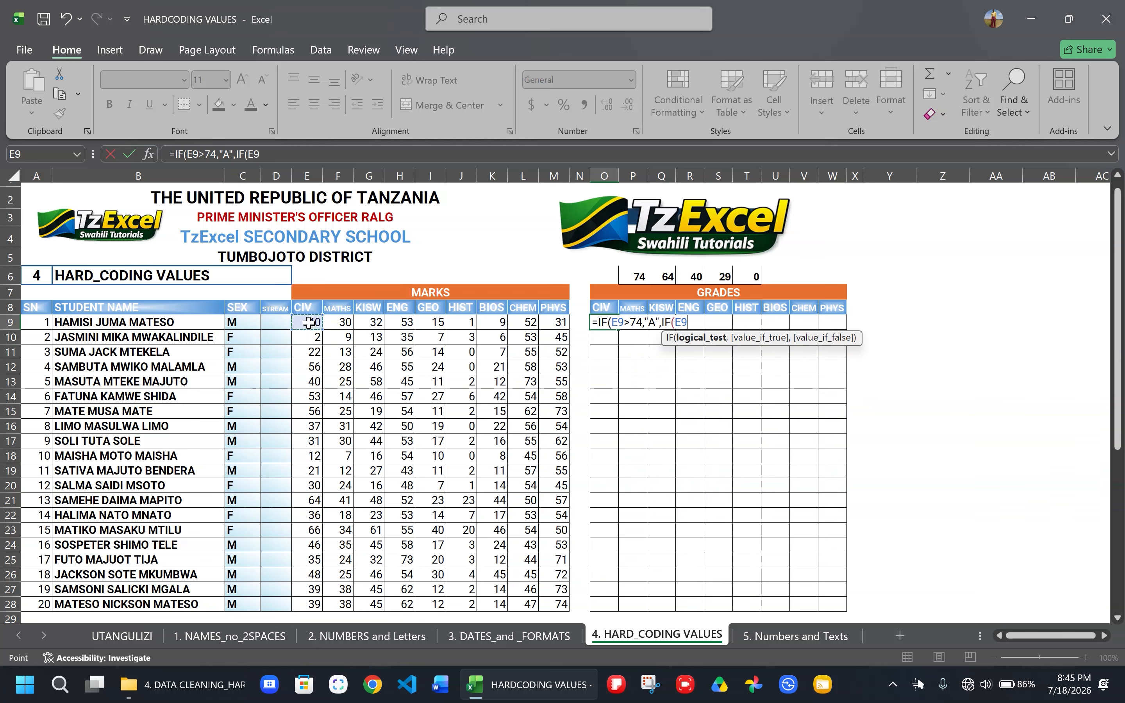
text(>64,)
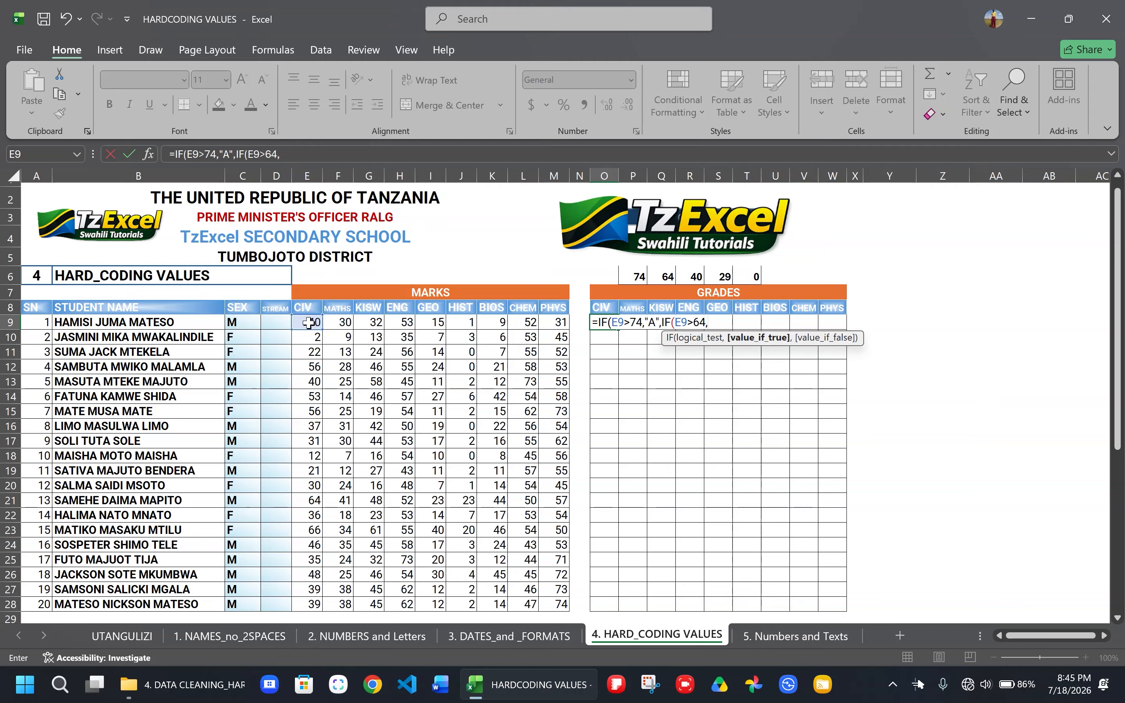
text("B",)
text(IF()
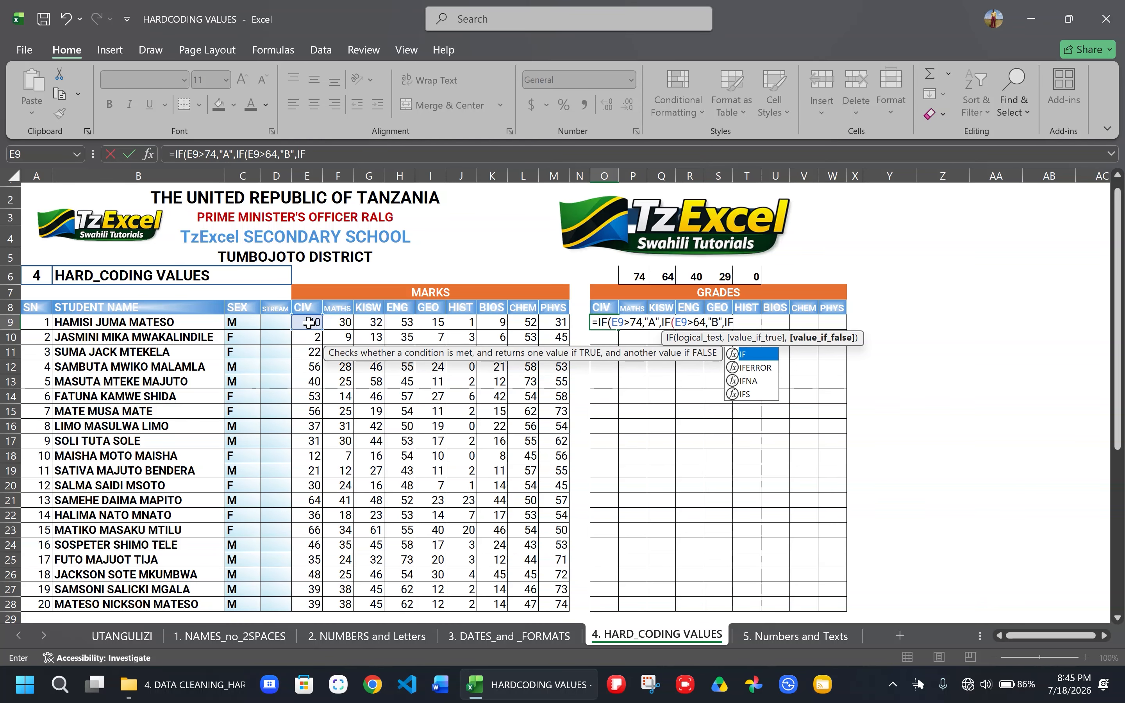
- Add a third nested IF to the O9 formula that returns "C" when E9>44
click(308, 323)
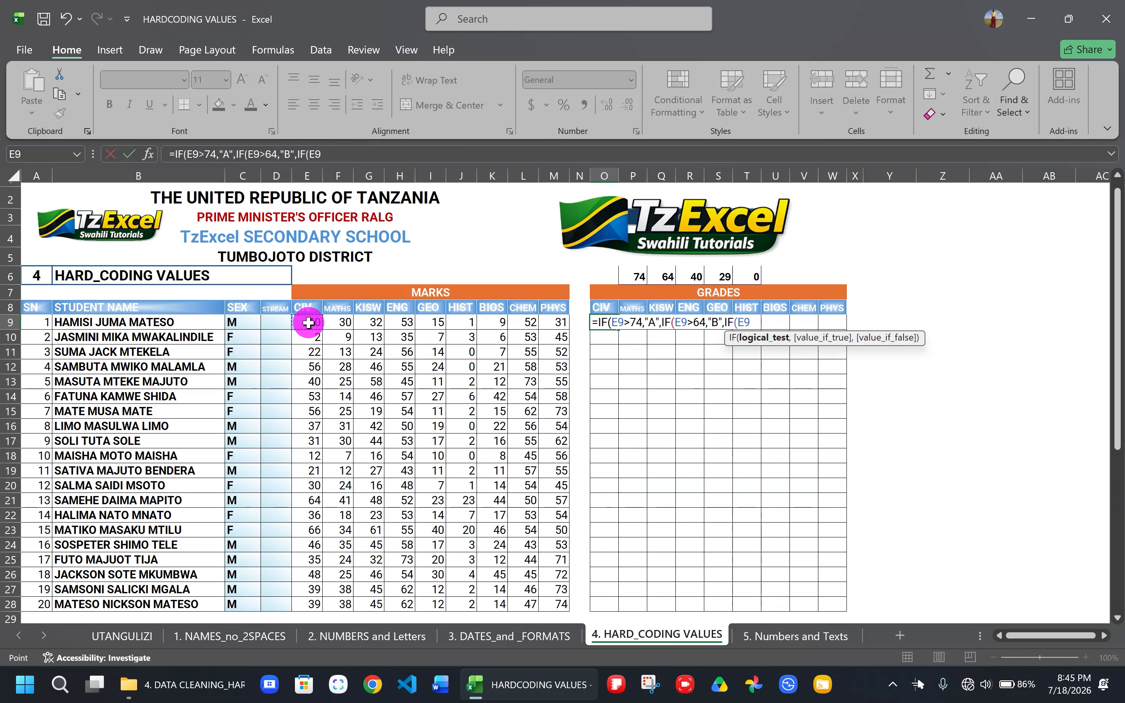
text(>)
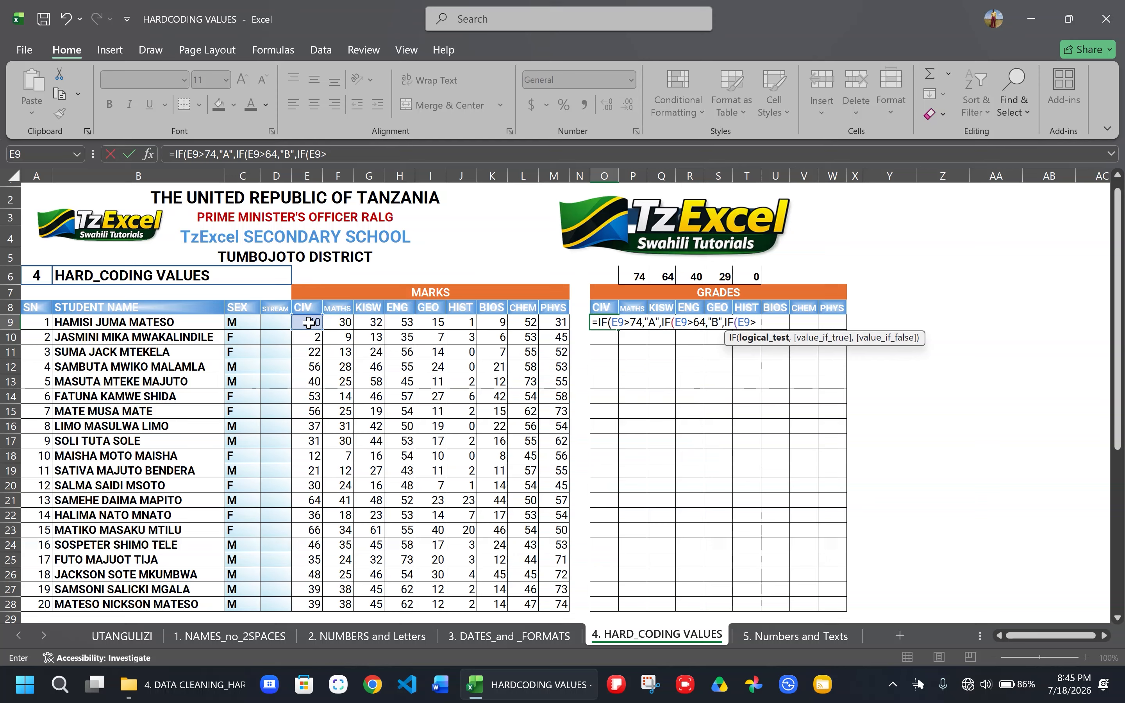
text(44,)
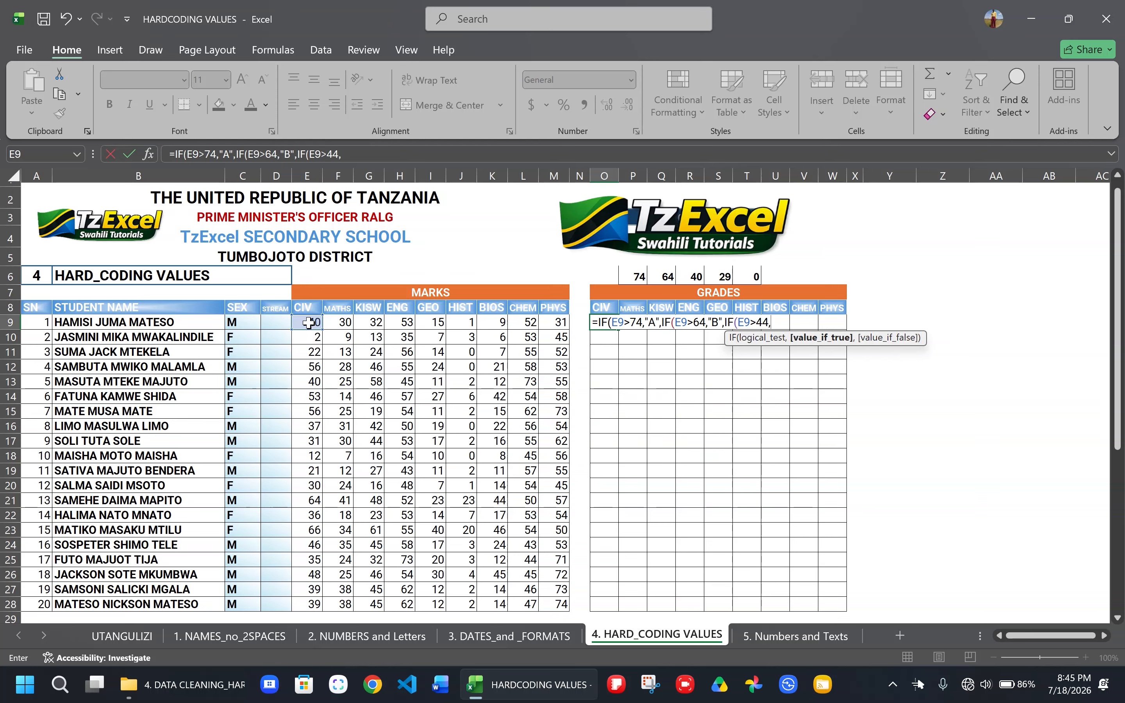
text("C",)
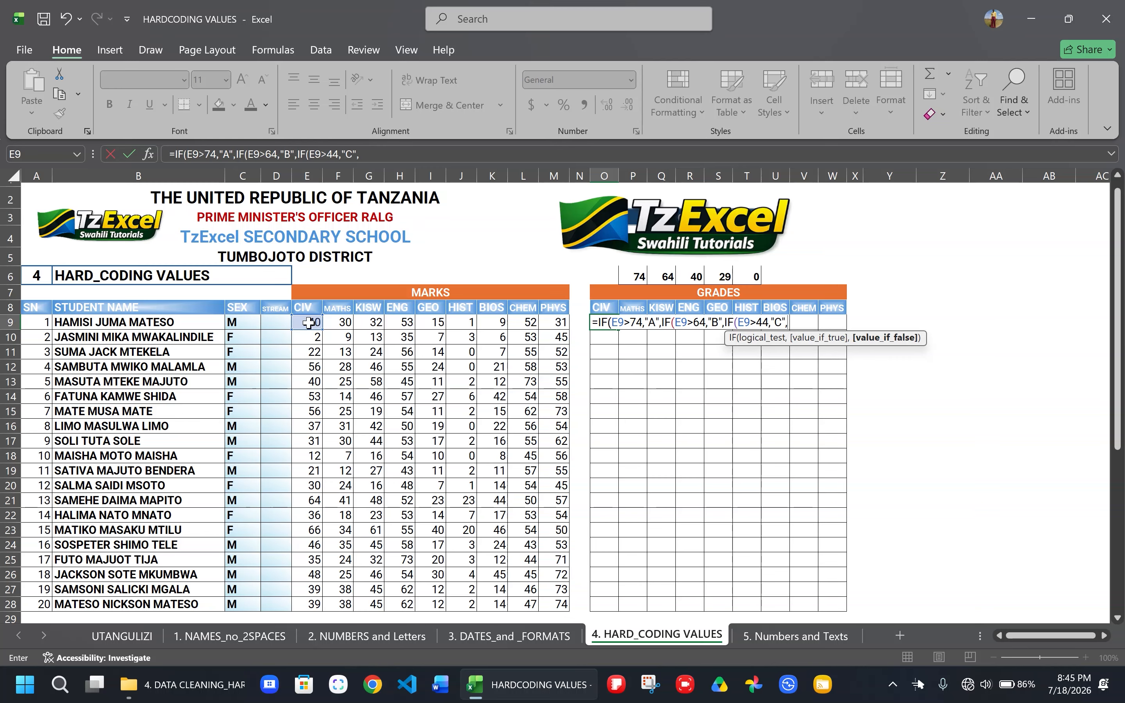
text(IF()
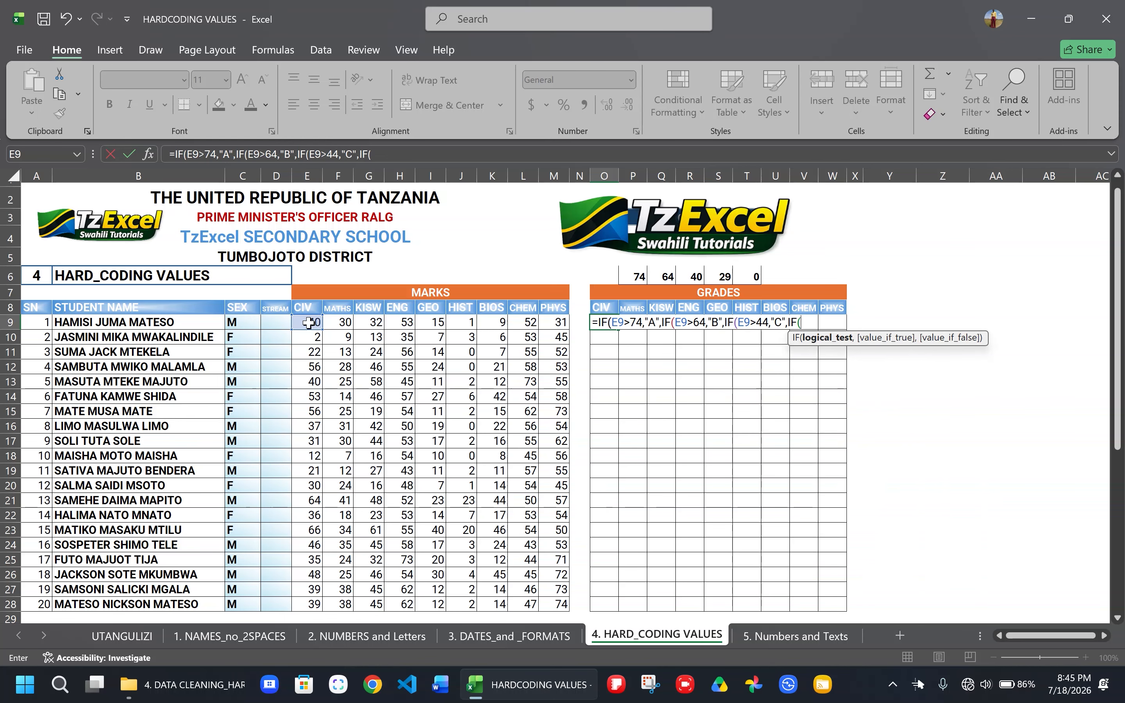
- Add a fourth nested IF to the O9 formula returning "D" when E9>29 and "F" otherwise
click(309, 323)
text(>)
text(29,)
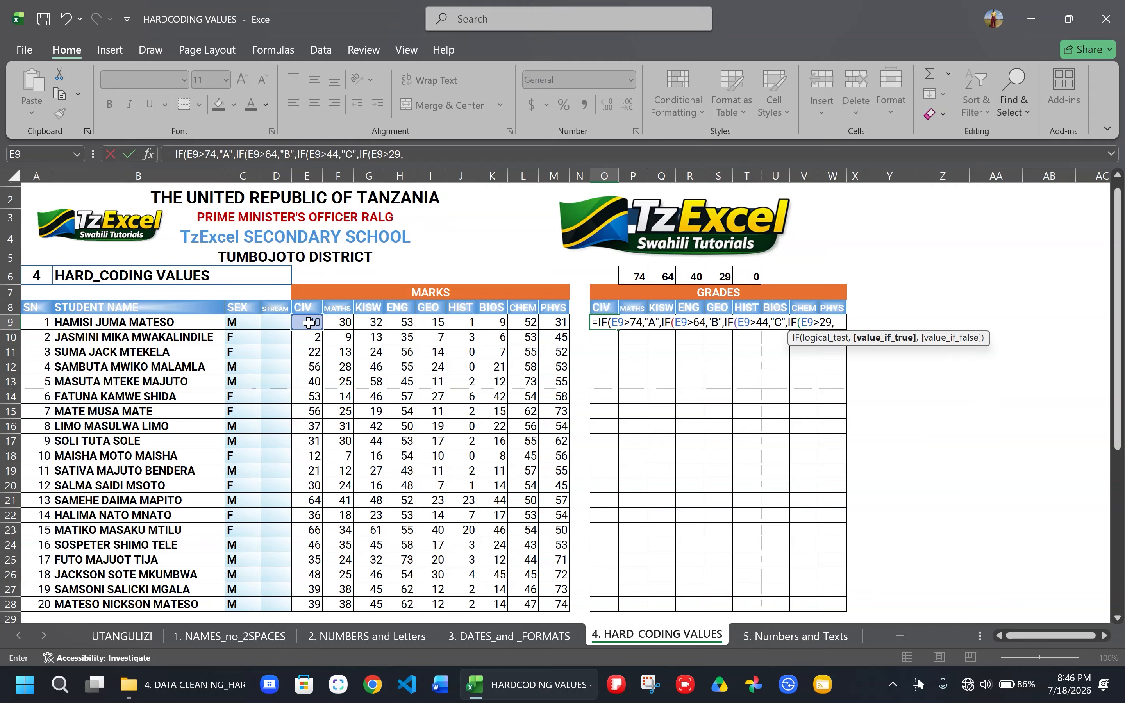
key(BackSpace)
text(,"F"D","F)
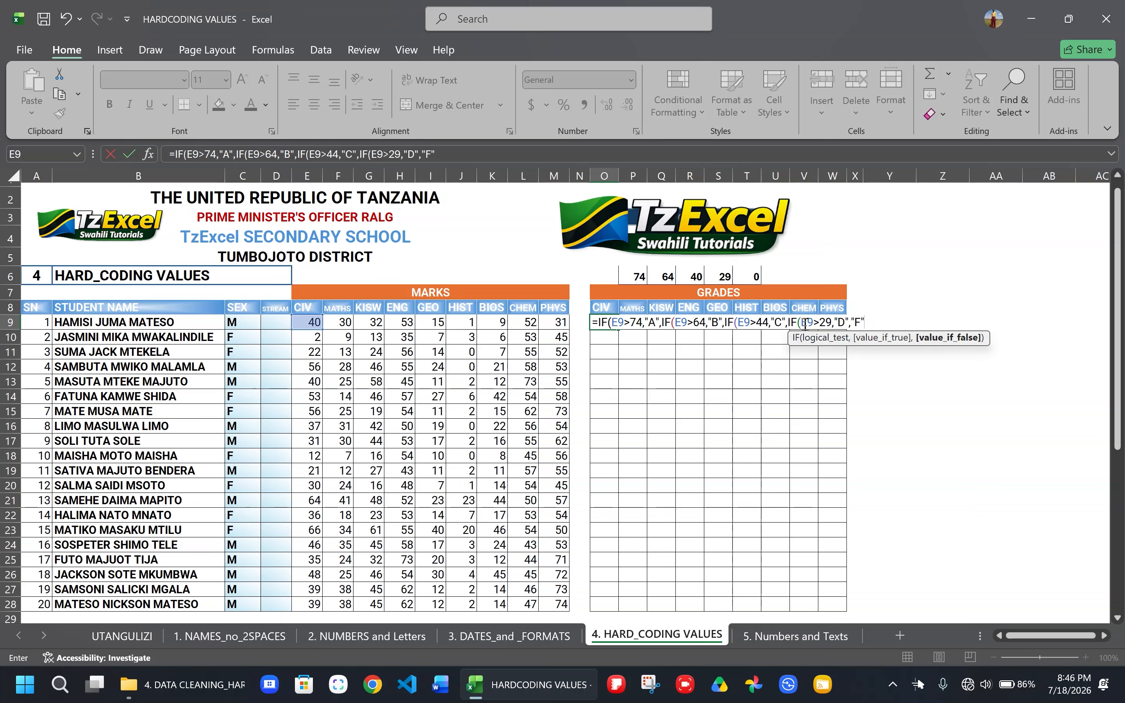
- Close all four nested IFs, enter the formula in O9, and fill it across the grades range O9:W28
text()))
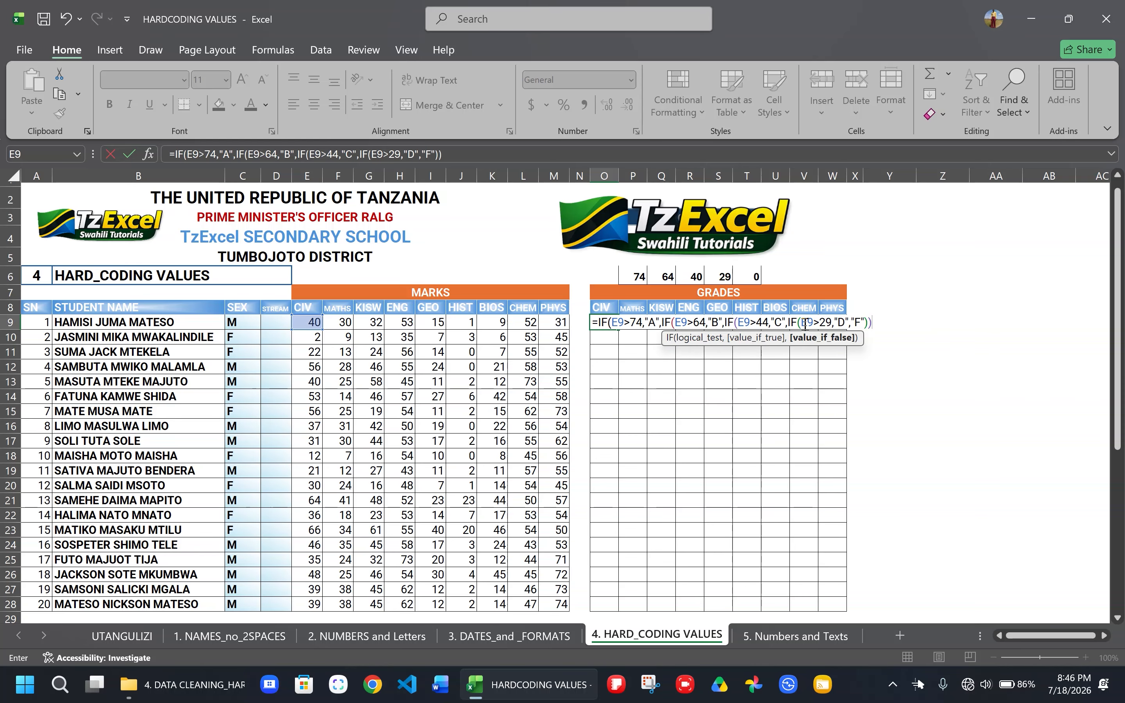
text()))
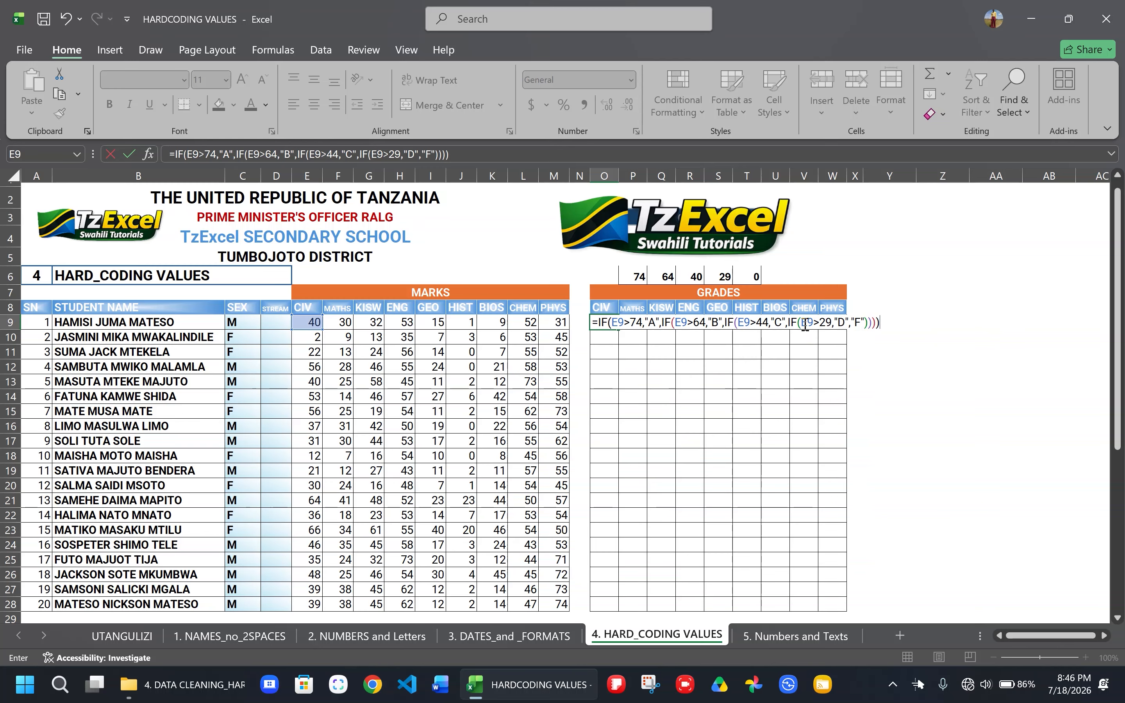
key(ctrl+Return)
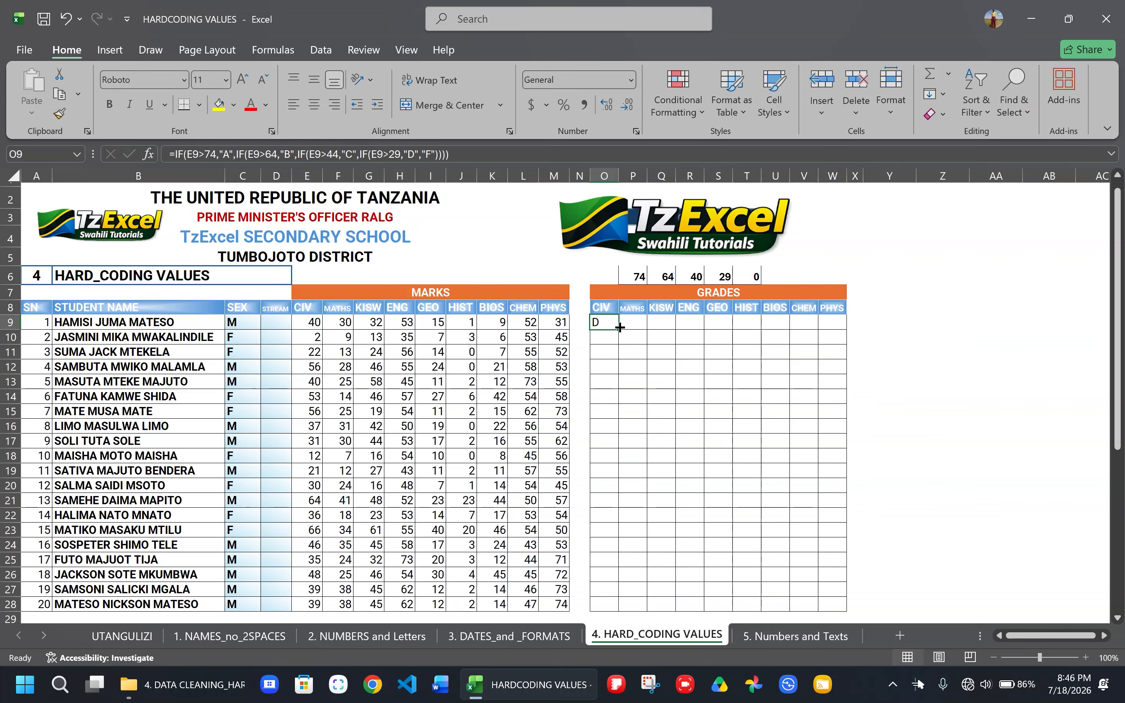
drag(617, 331, 826, 609)
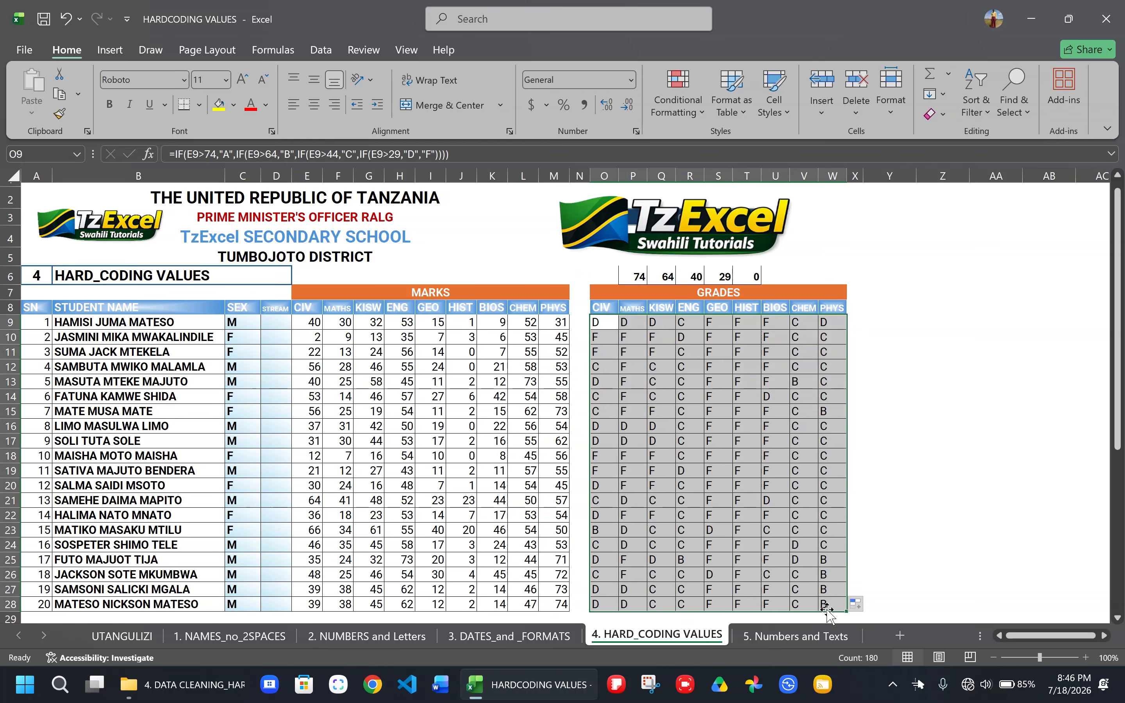
click(753, 496)
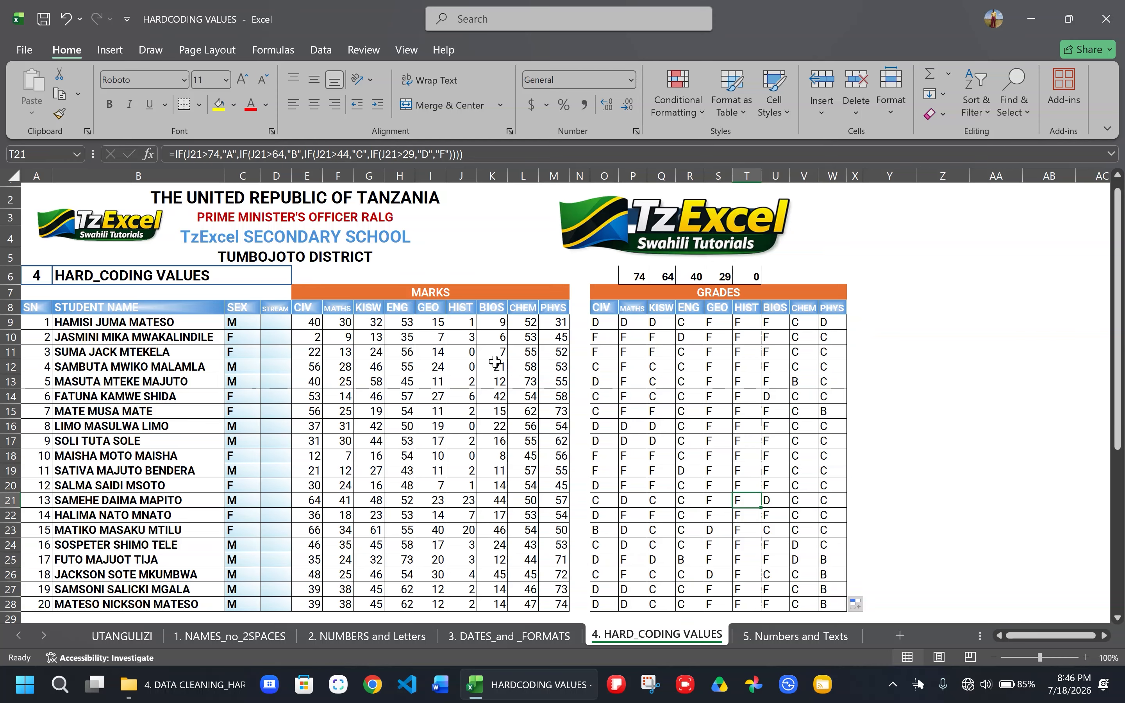
- Set the first student's CIV mark in E9 to 29 to test the grade formula
click(314, 323)
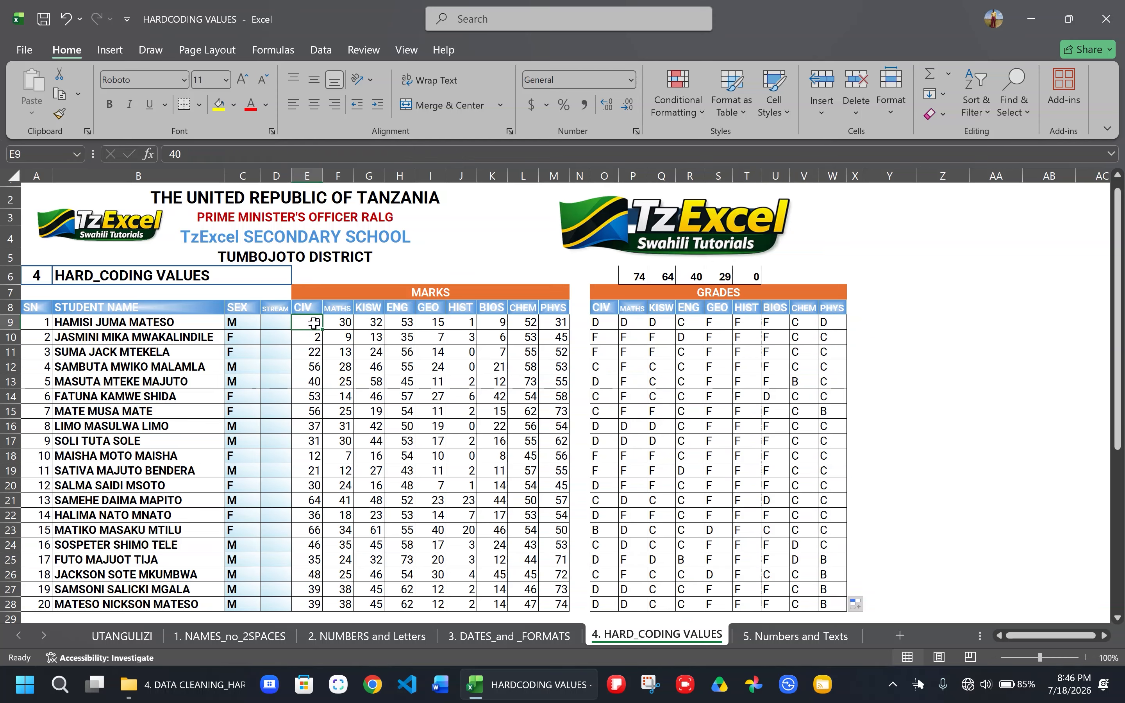
text(2)
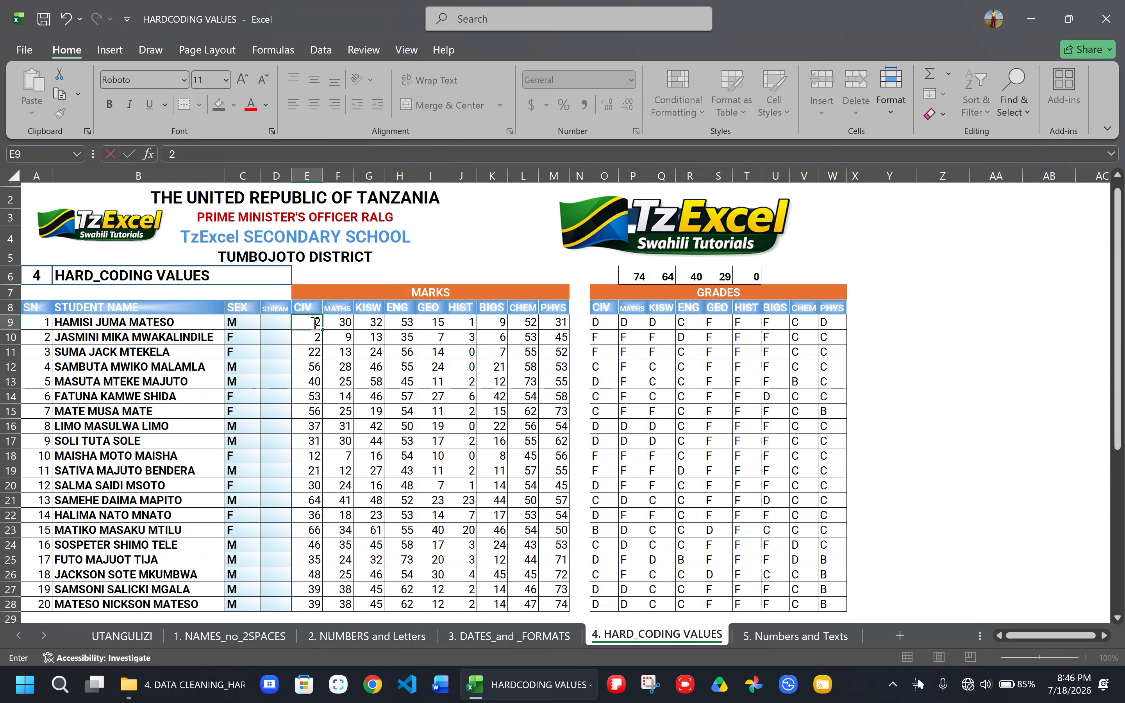
text(9)
key(Return)
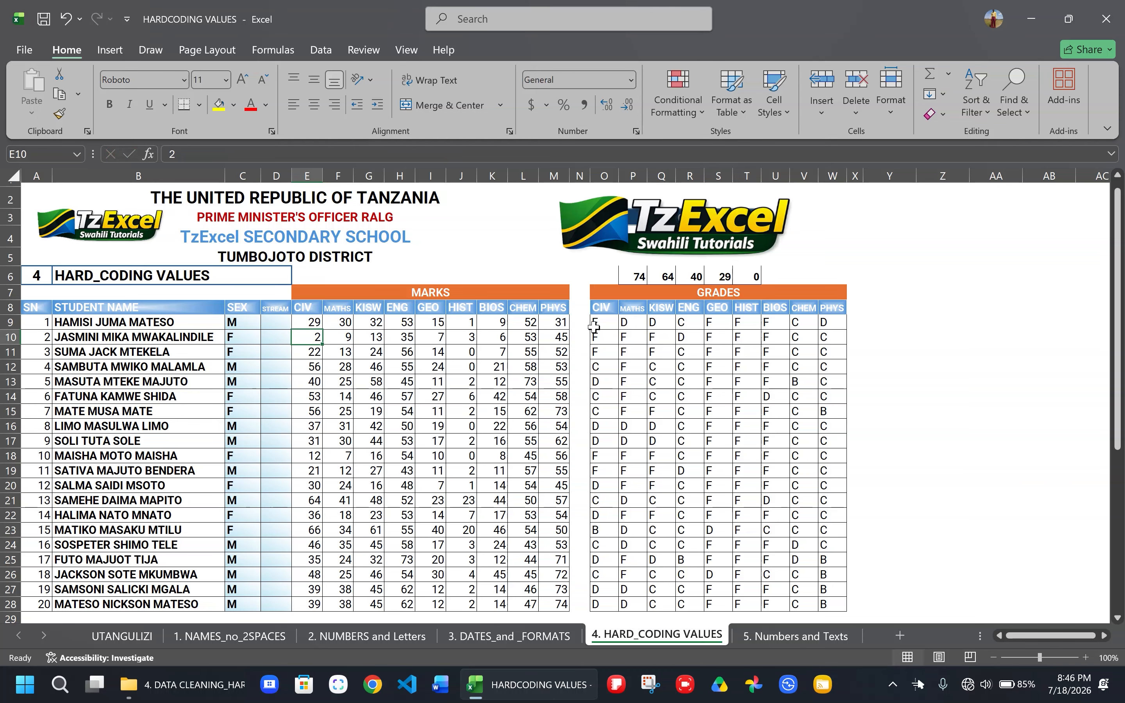
- Set the first student's CIV mark in E9 to 44 to test the upper limit of grade D
click(309, 321)
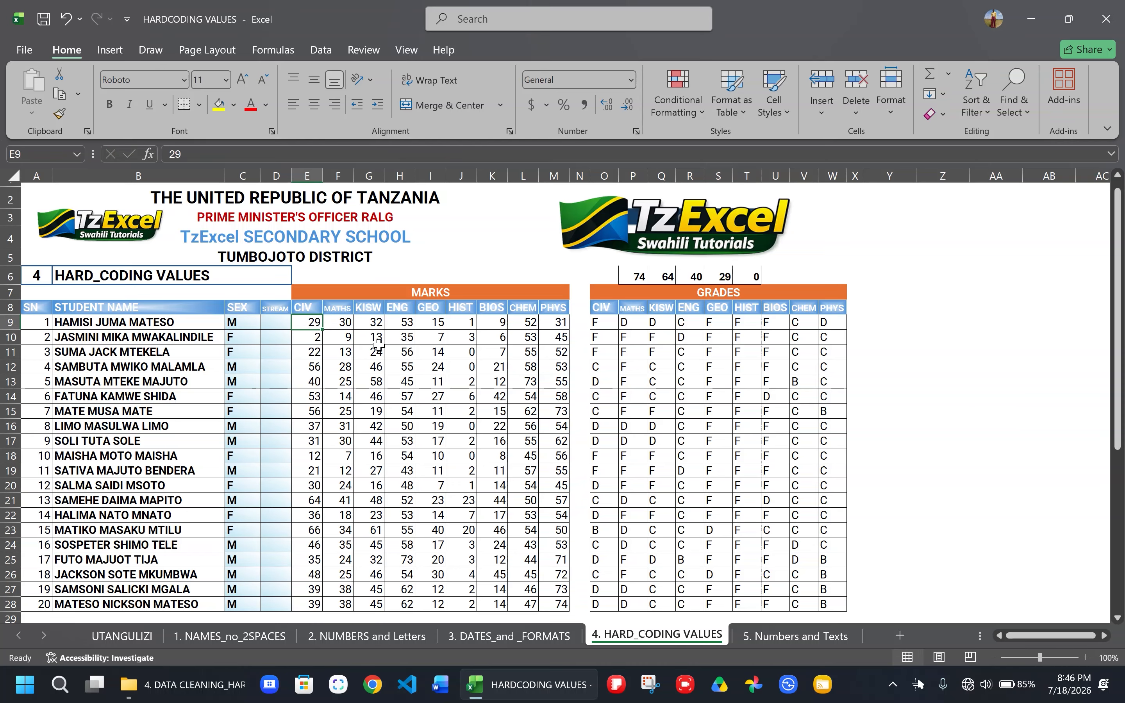
text(44)
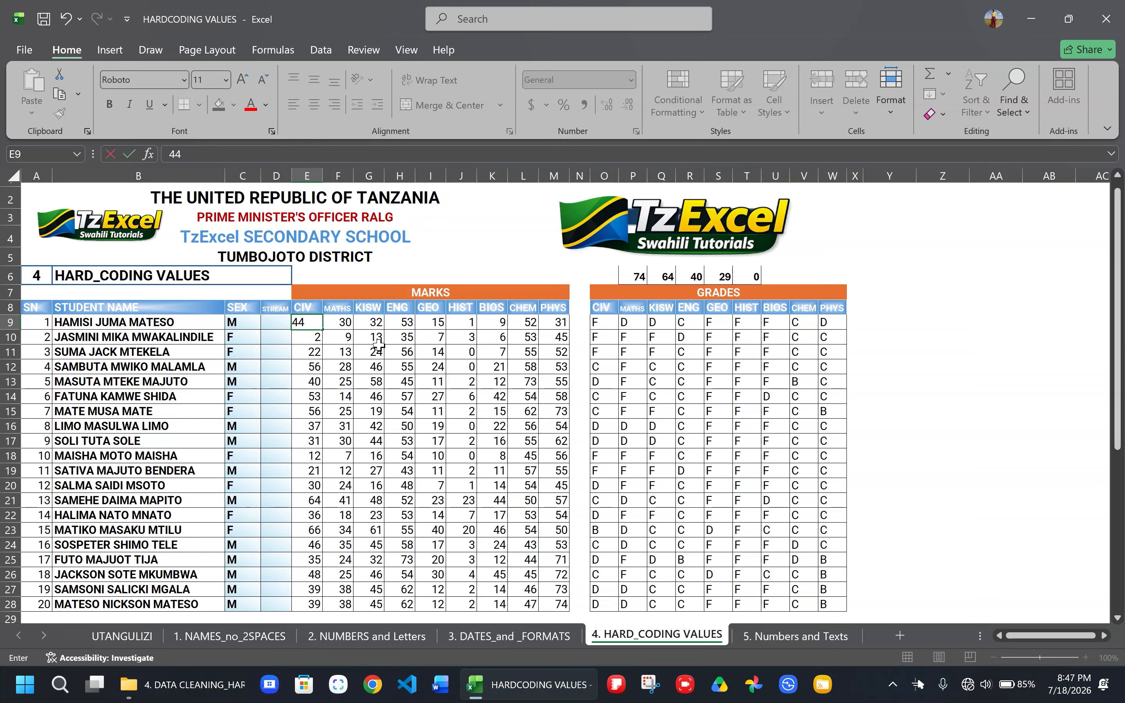
key(Return)
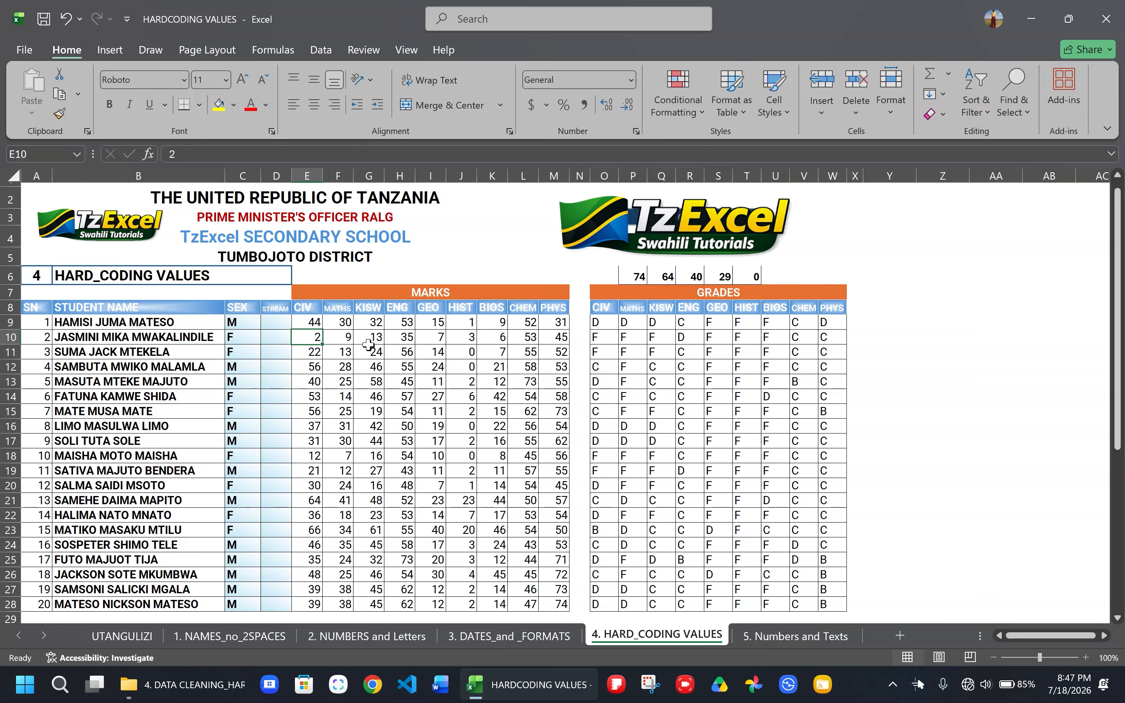
- Set the first student's CIV mark in E9 to 45 to test the grade C boundary
click(306, 325)
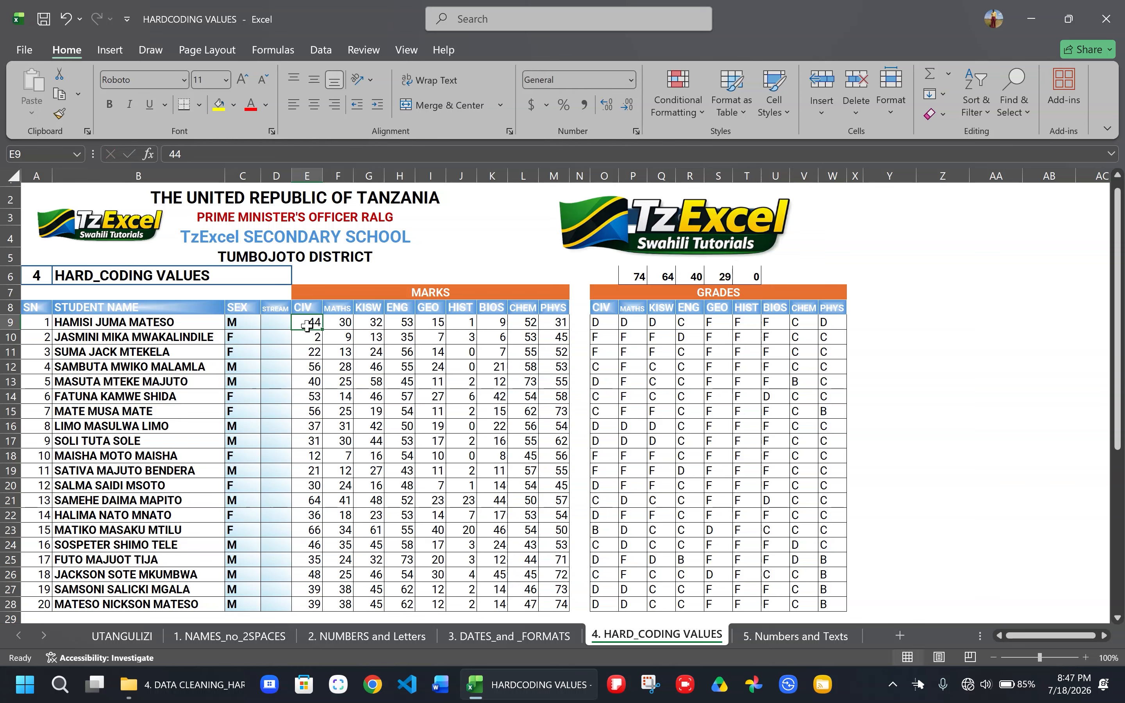
text(45)
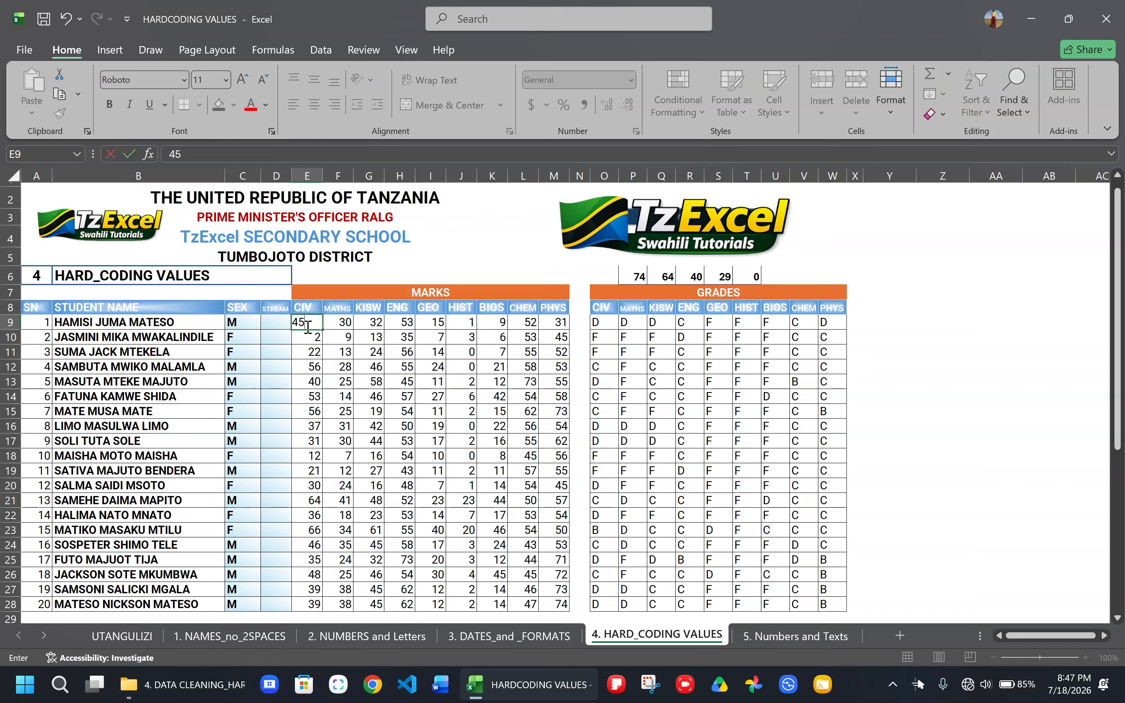
click(319, 342)
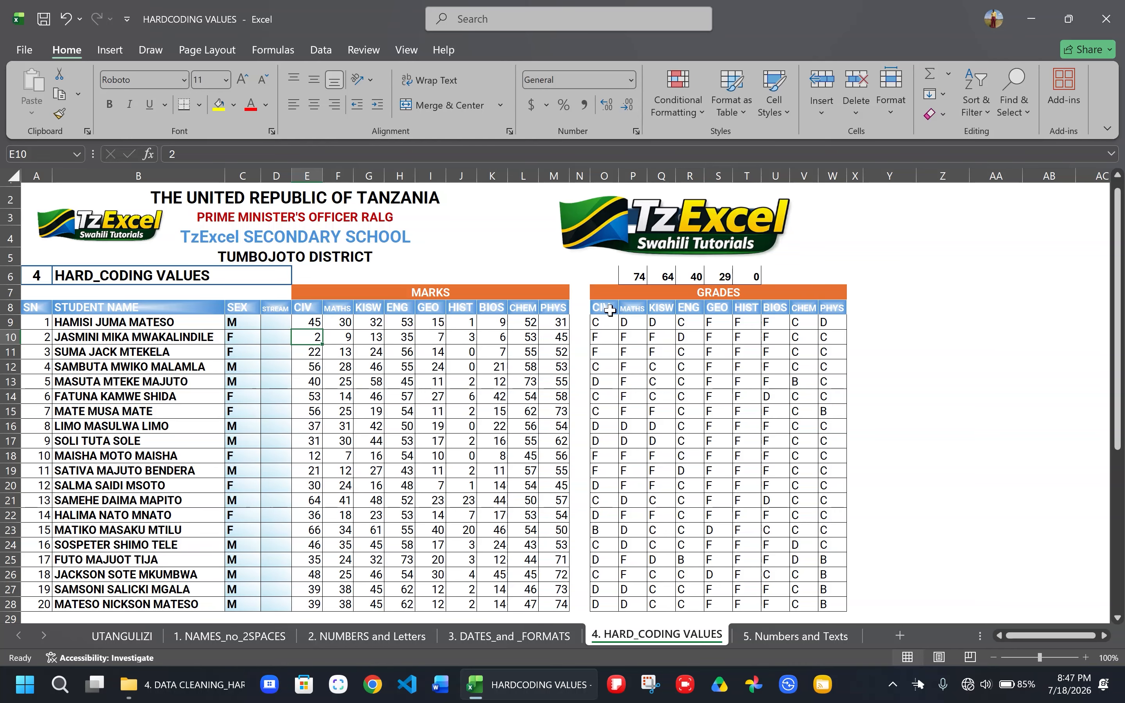
- Review the hard-coded grade formulas in O9 and O10 alongside the students' marks
click(604, 321)
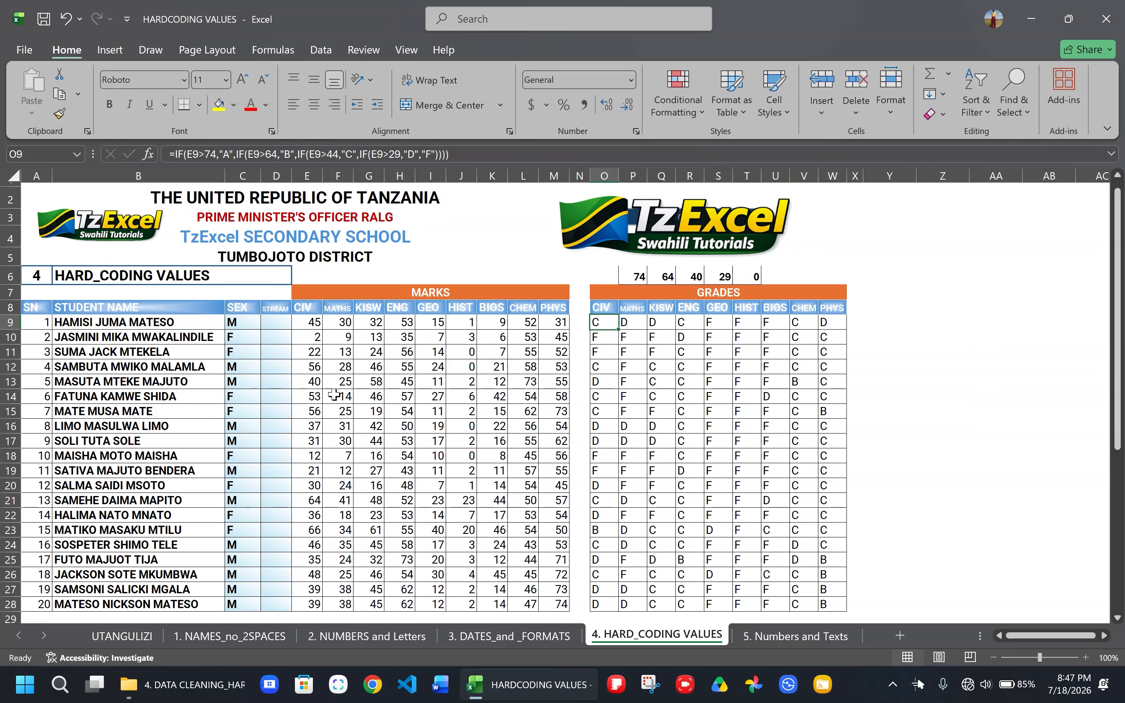
click(305, 382)
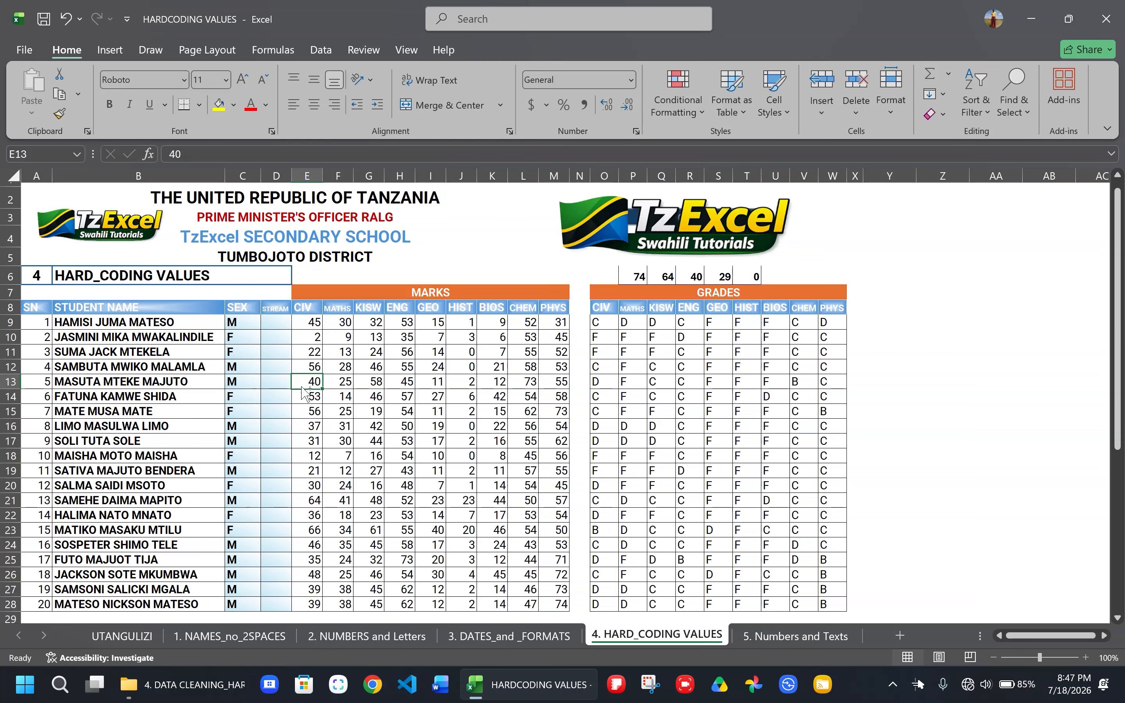
scroll(438, 396, down, 1)
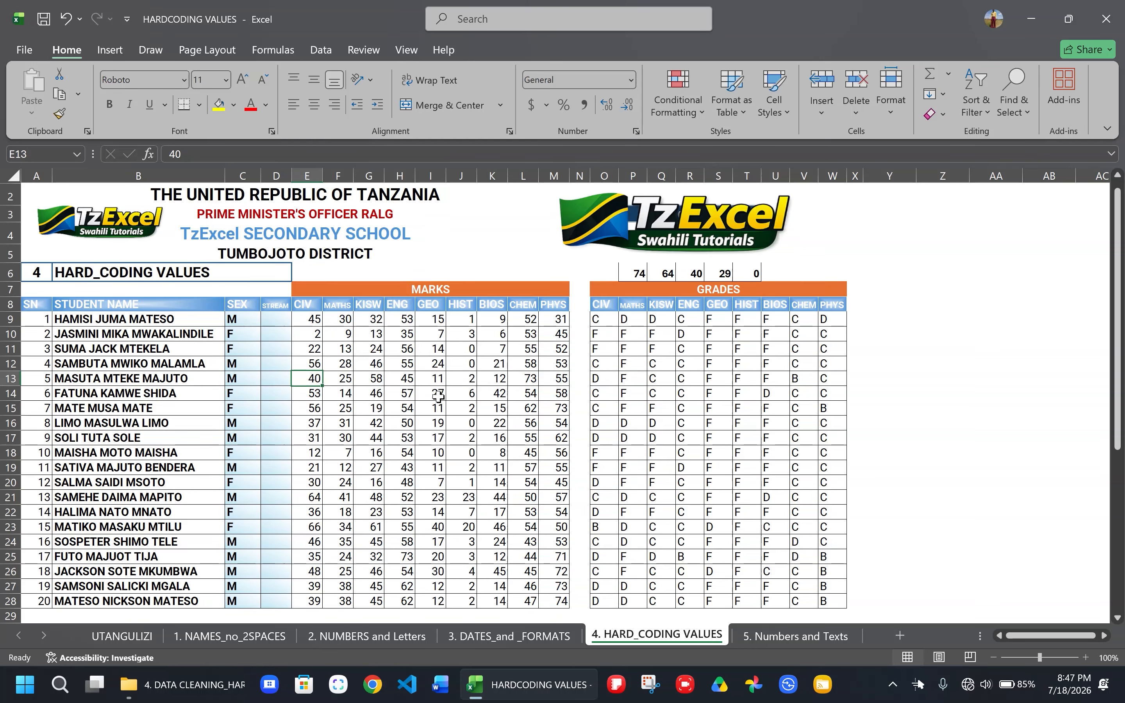
scroll(438, 396, down, 3)
scroll(438, 396, up, 2)
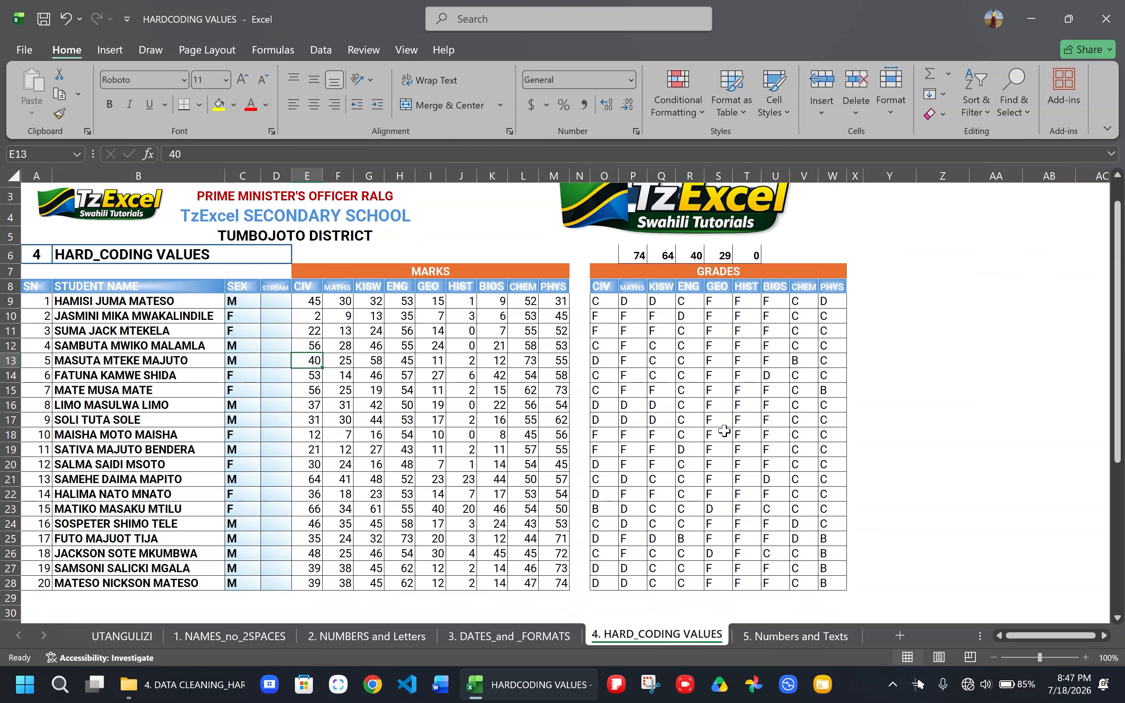
click(599, 302)
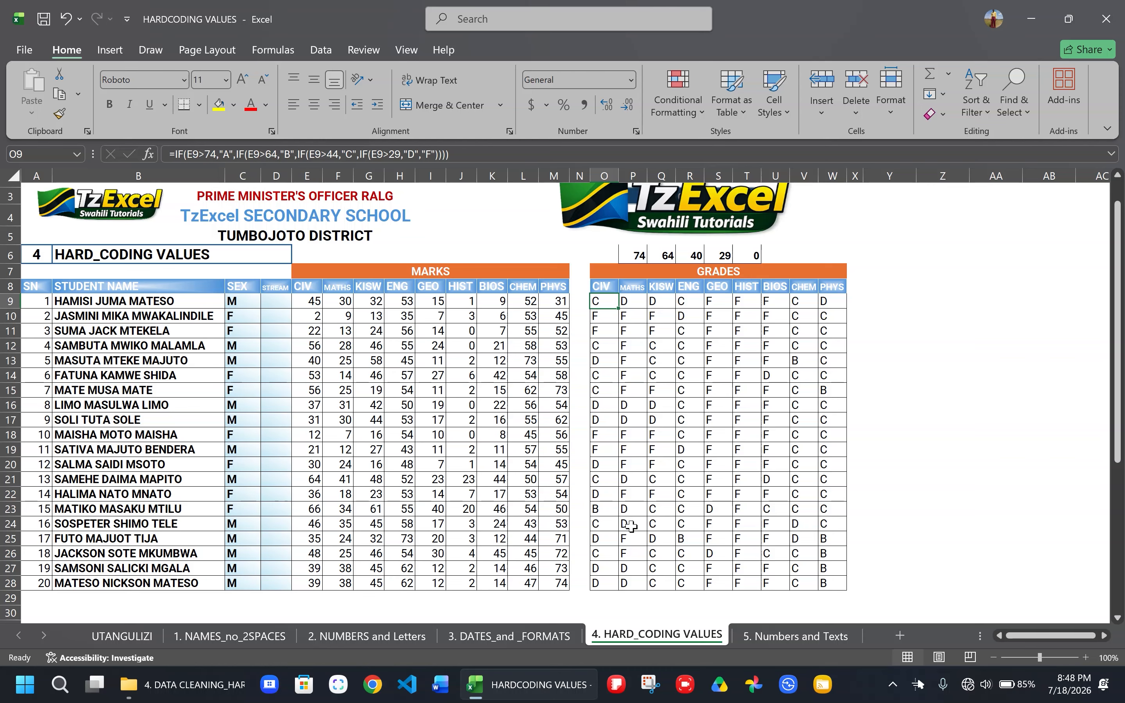
key(Down)
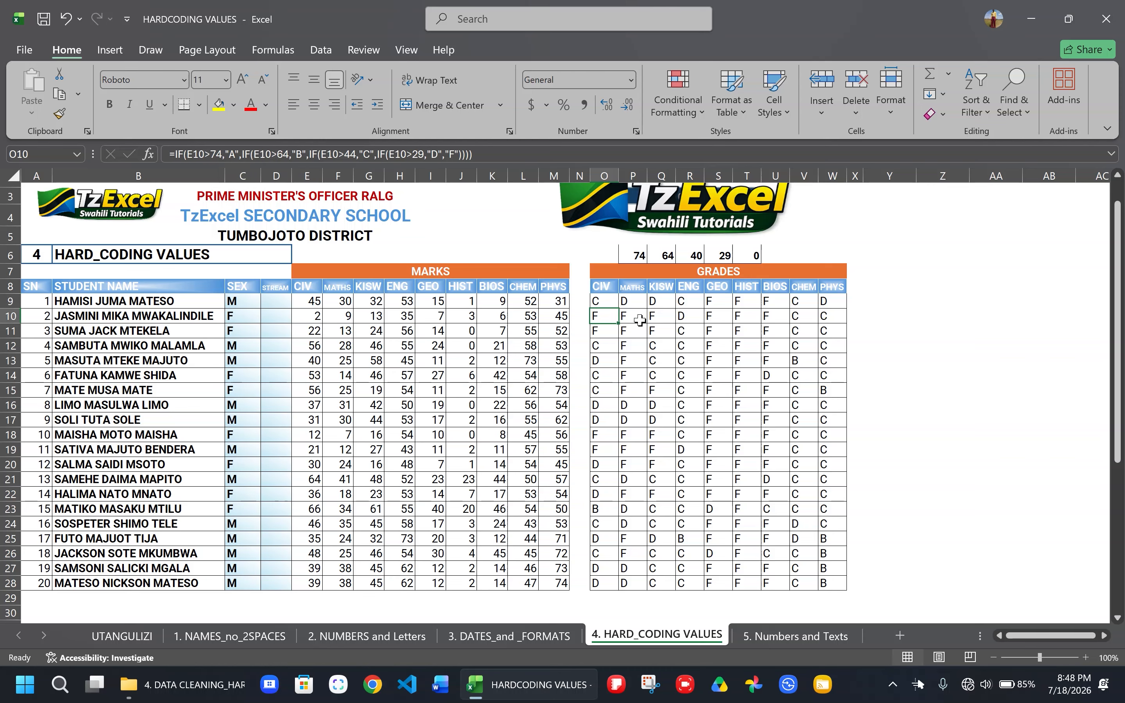
click(604, 299)
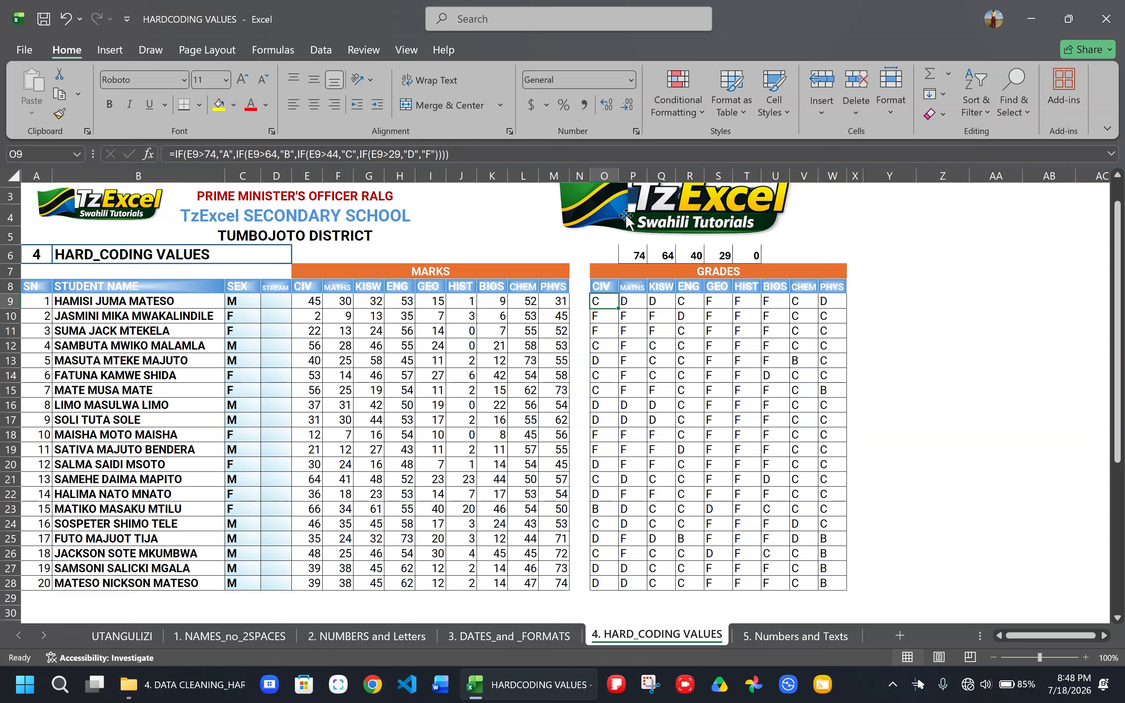
- Move the TzExcel logo above the grades table to columns Y–AC, uncovering the grade boundaries in P3:T4
drag(626, 214, 936, 228)
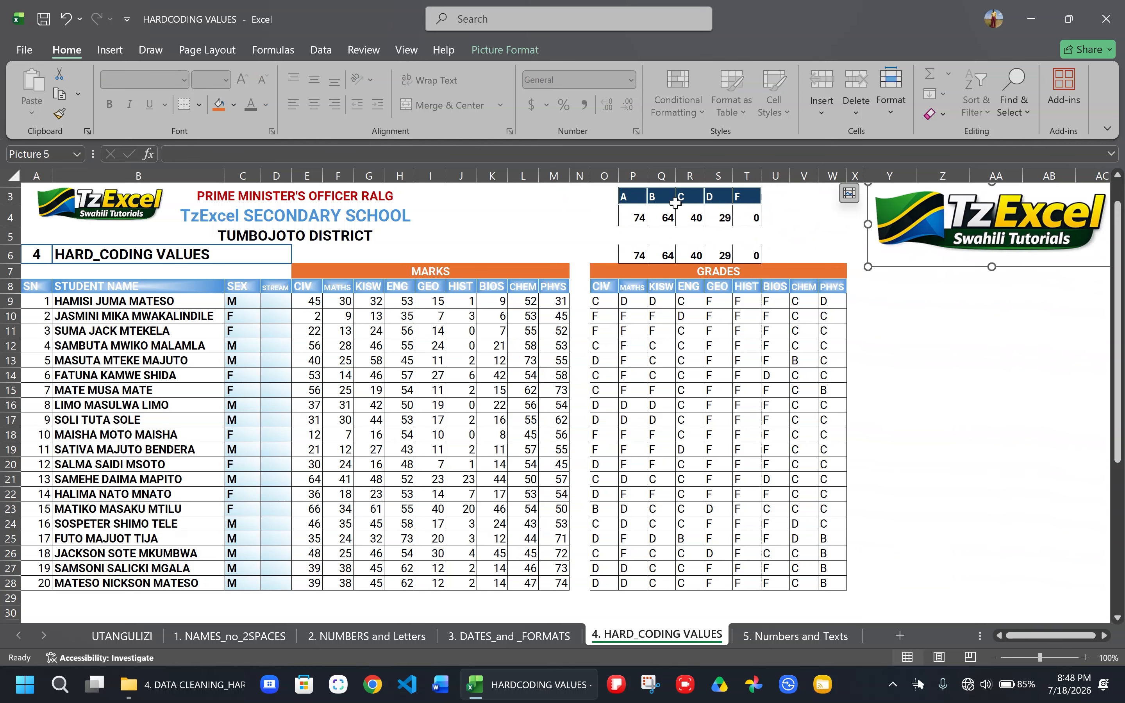
drag(628, 196, 743, 213)
click(779, 219)
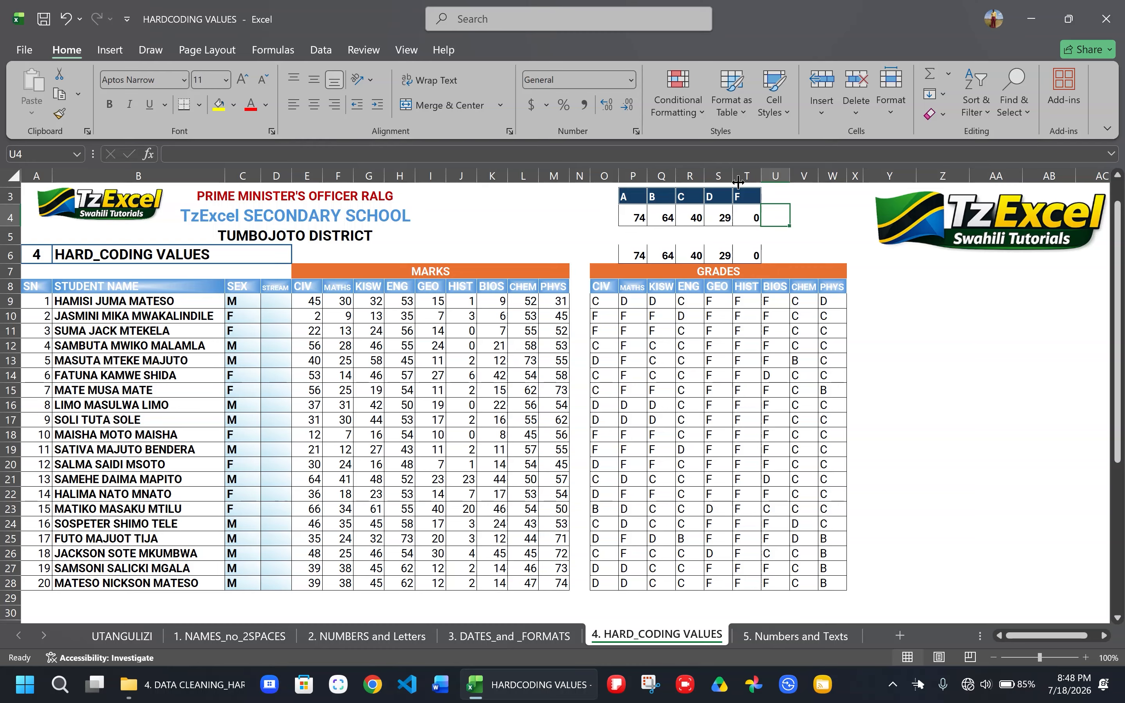
- In the O9 grade formula, replace the hard-coded 74 and "A" with the absolute references $P$4 and $P$3
click(596, 300)
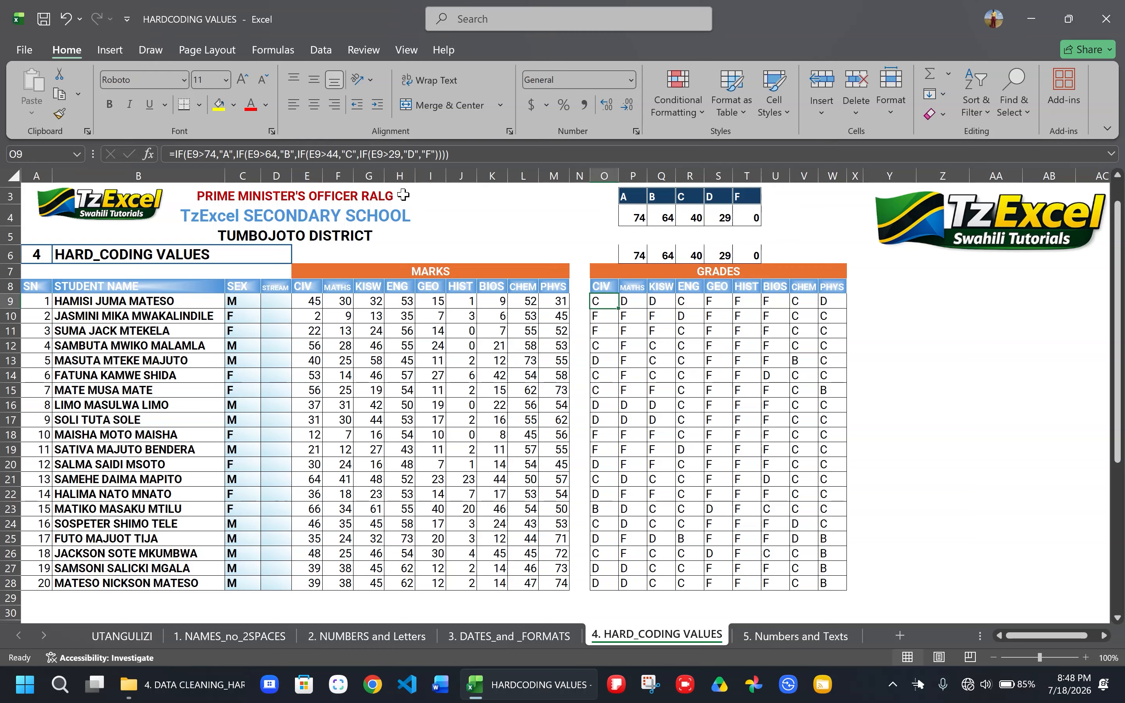
double_click(208, 148)
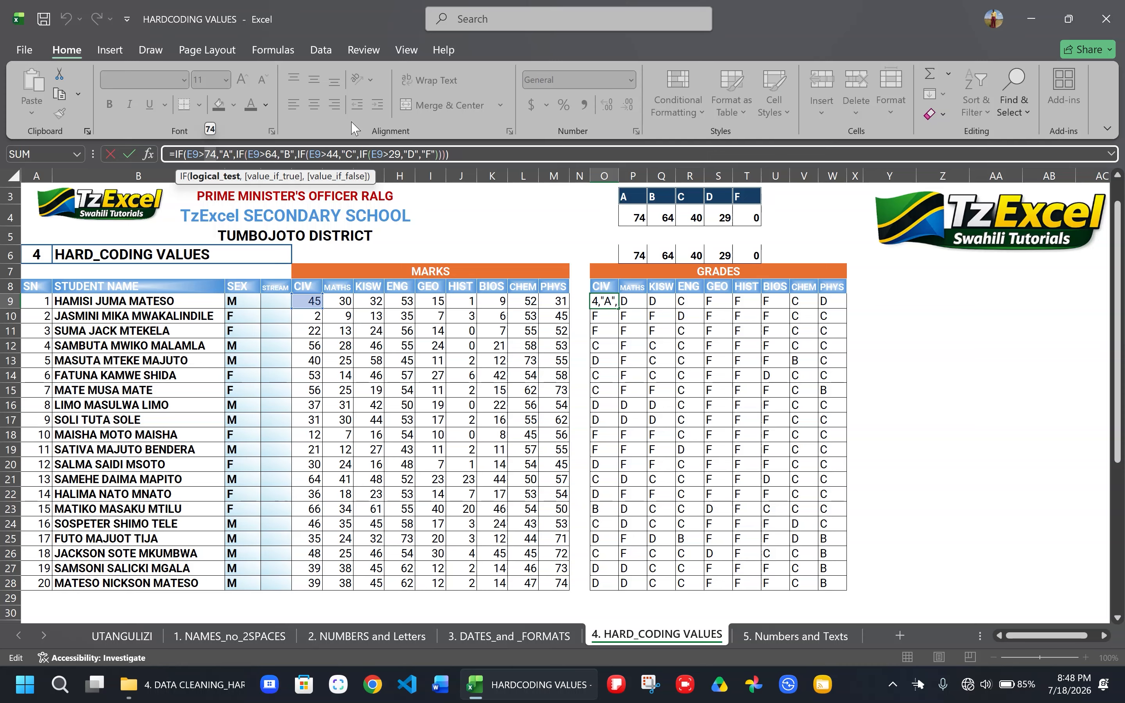
click(640, 215)
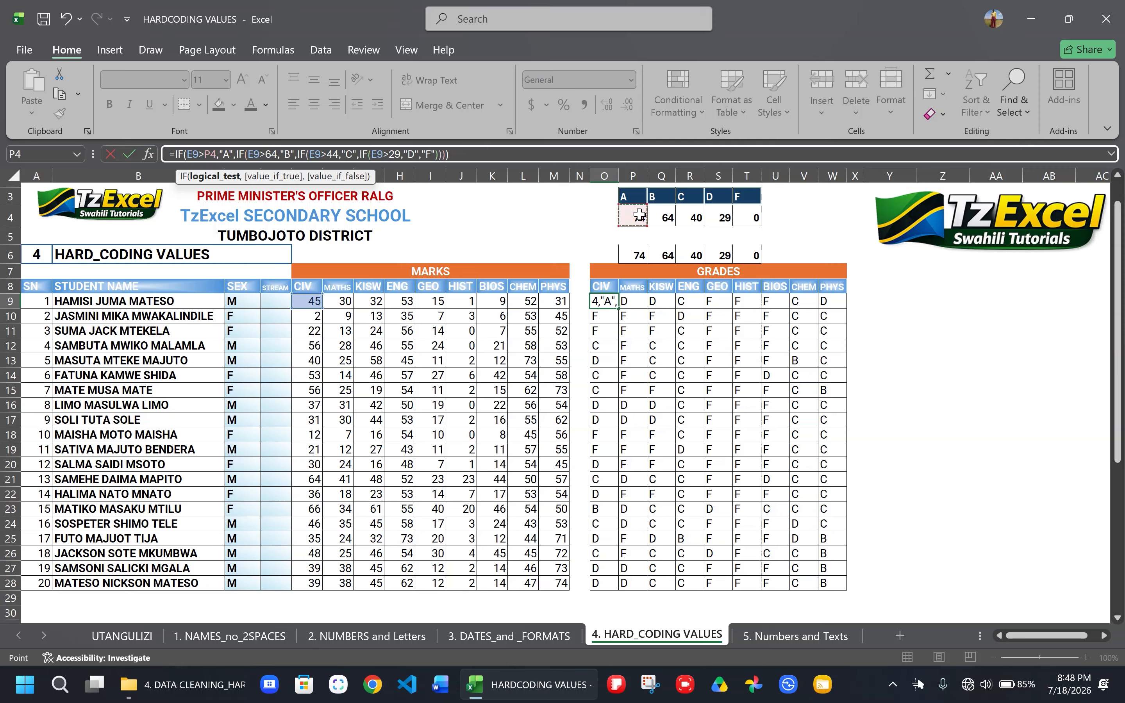
key(F4)
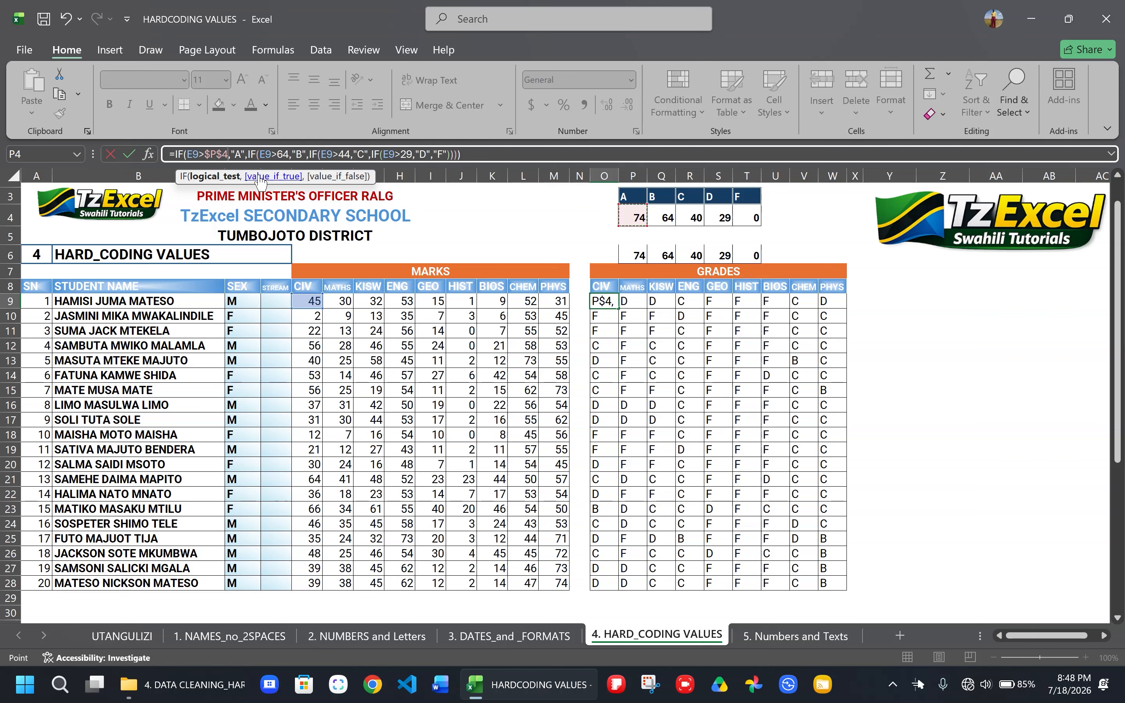
double_click(236, 154)
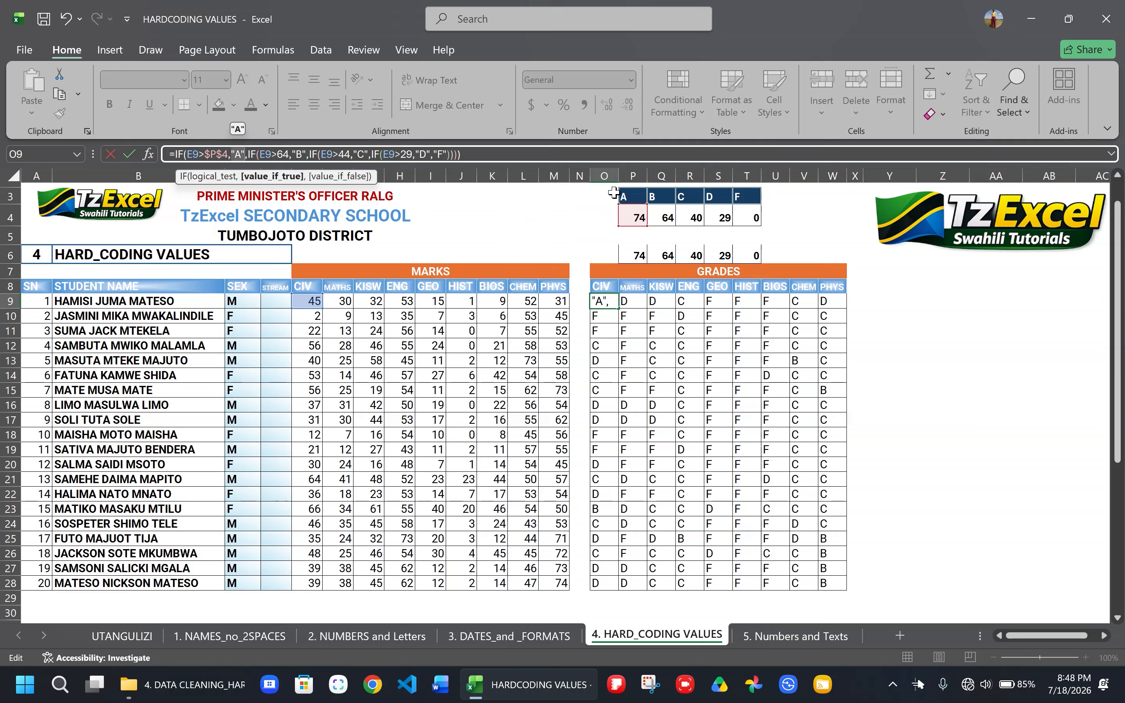
click(631, 193)
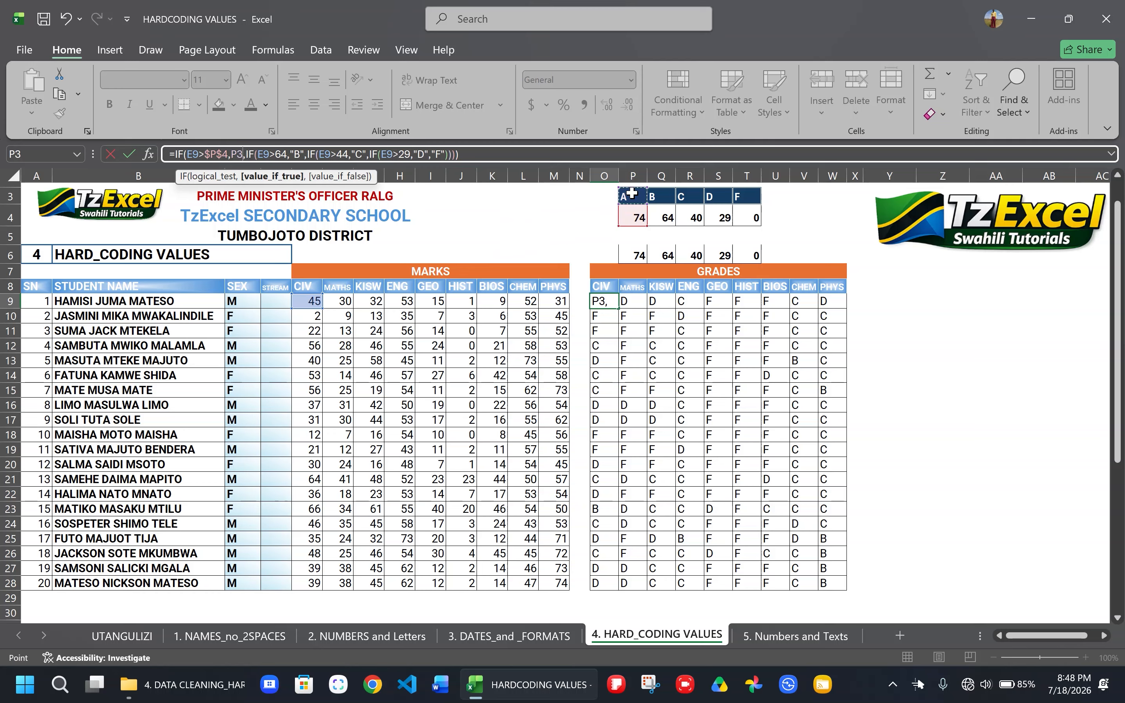
key(F4)
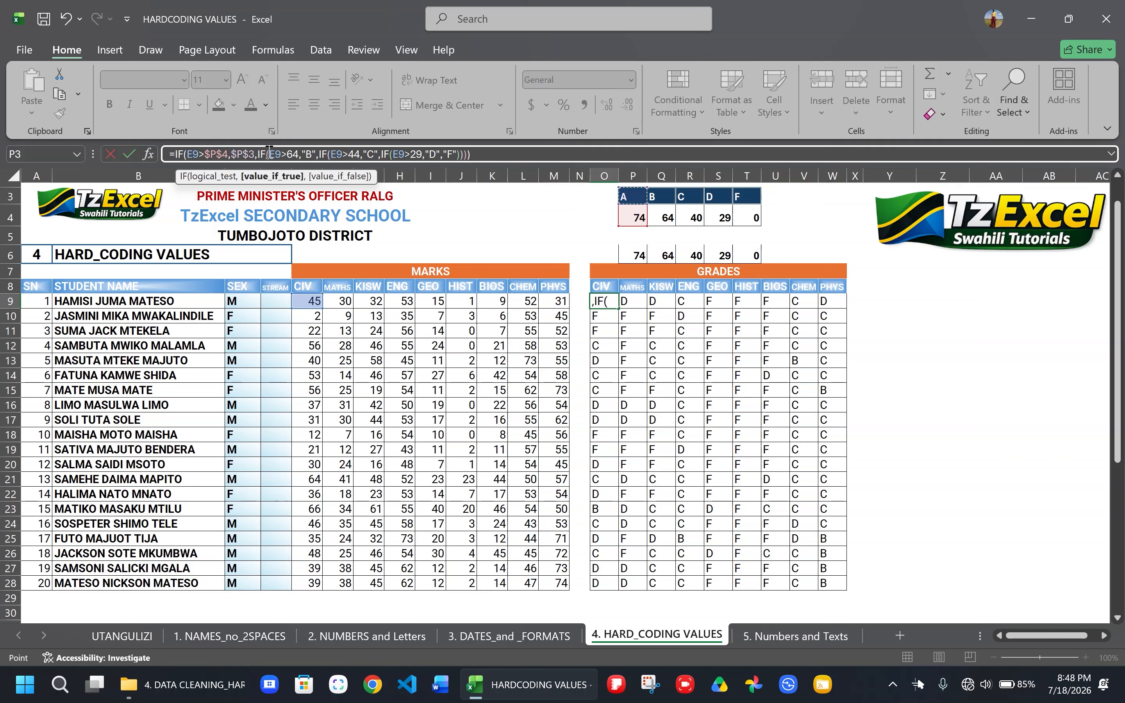
- Replace the hard-coded 64 and "B" in the O9 formula with the absolute references $Q$4 and $Q$3
double_click(290, 154)
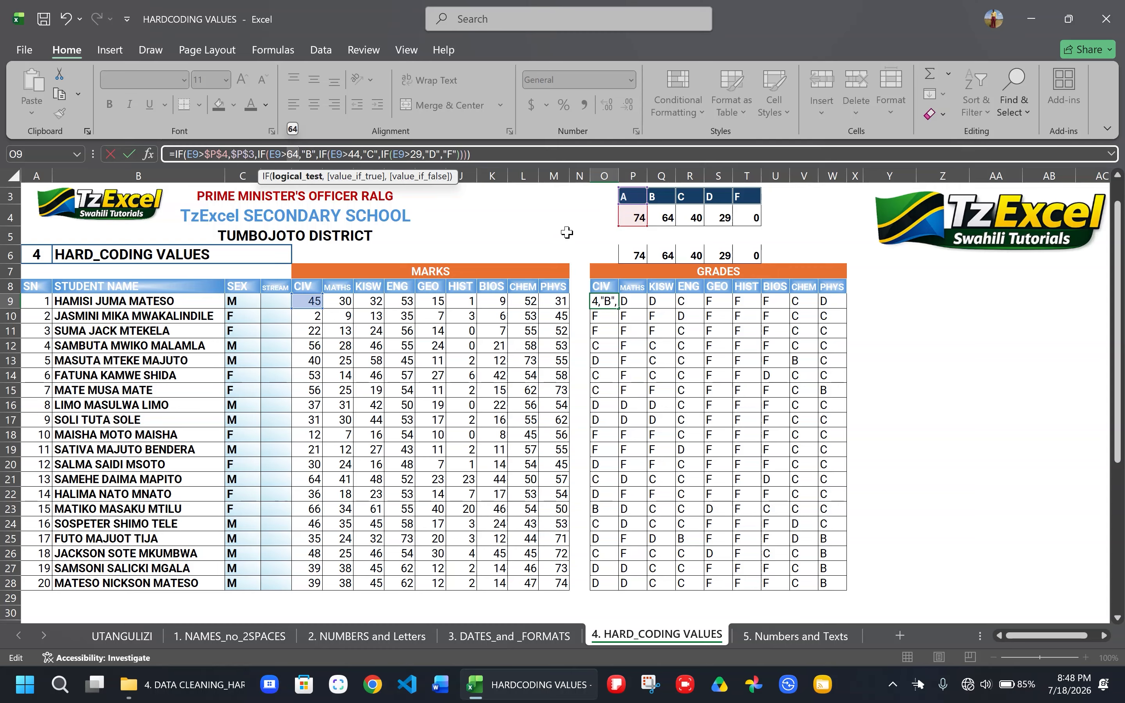
click(665, 216)
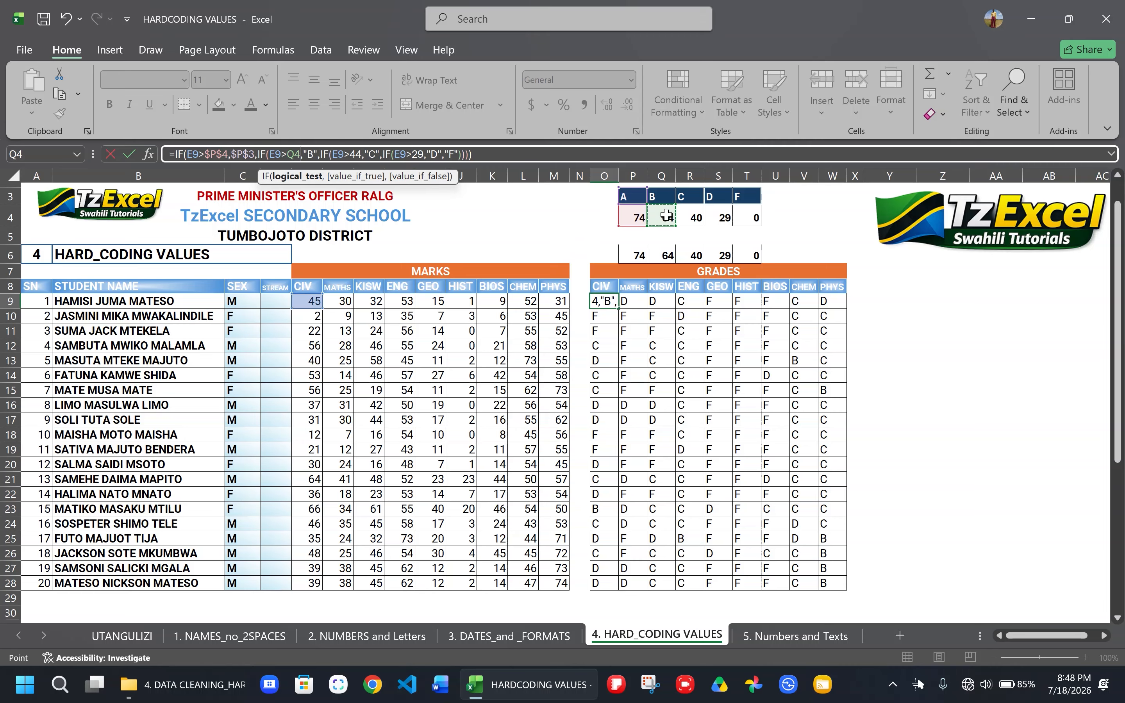
key(F4)
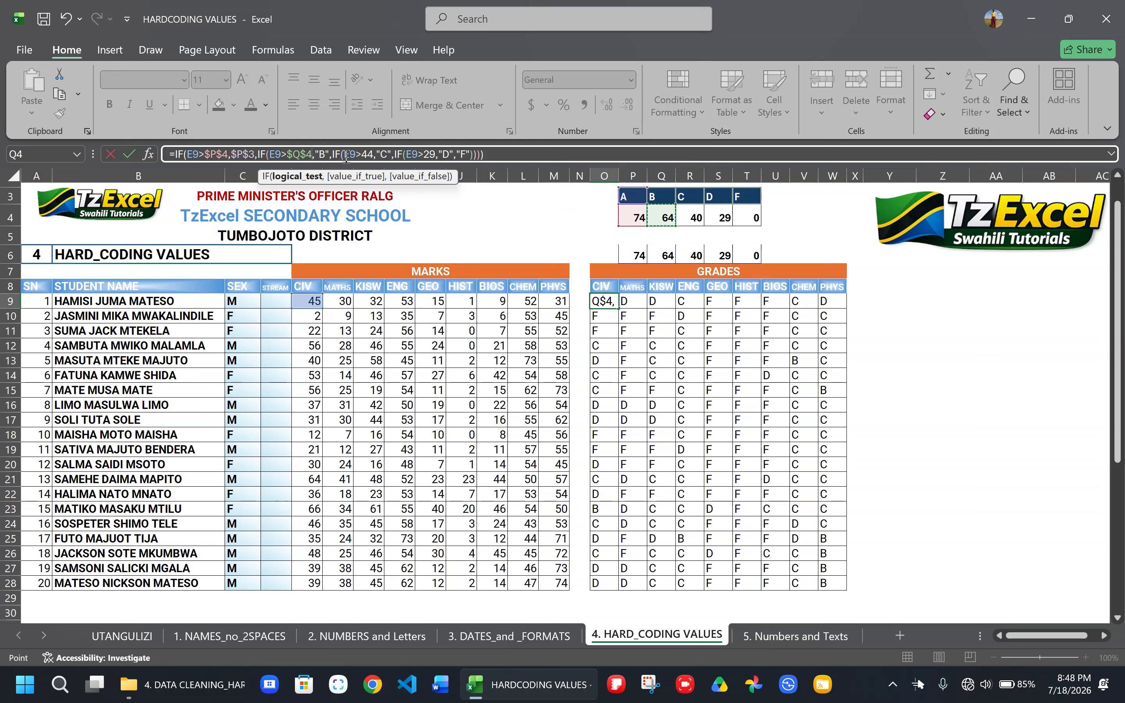
double_click(325, 154)
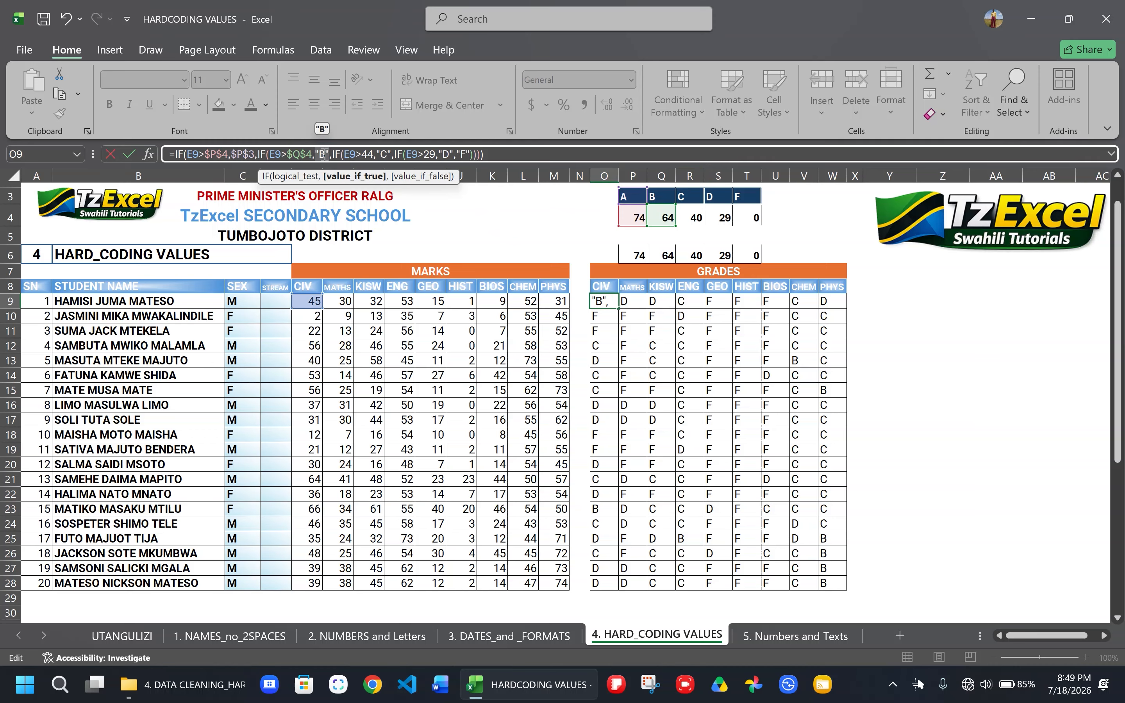
click(657, 196)
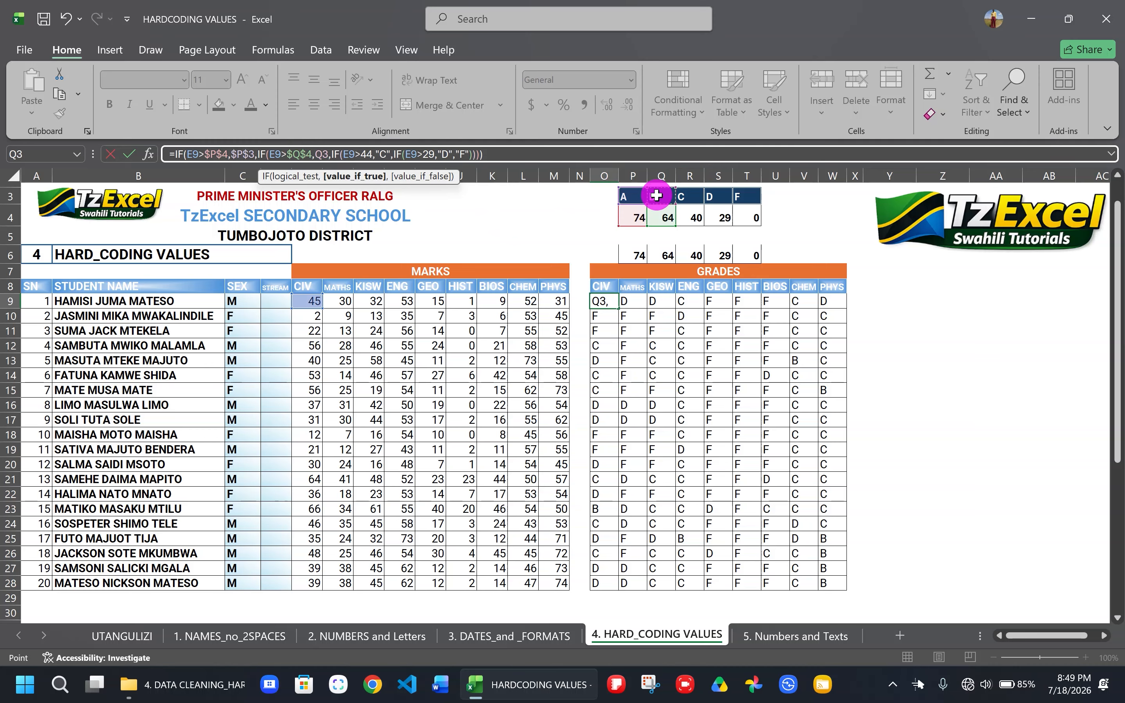
key(F4)
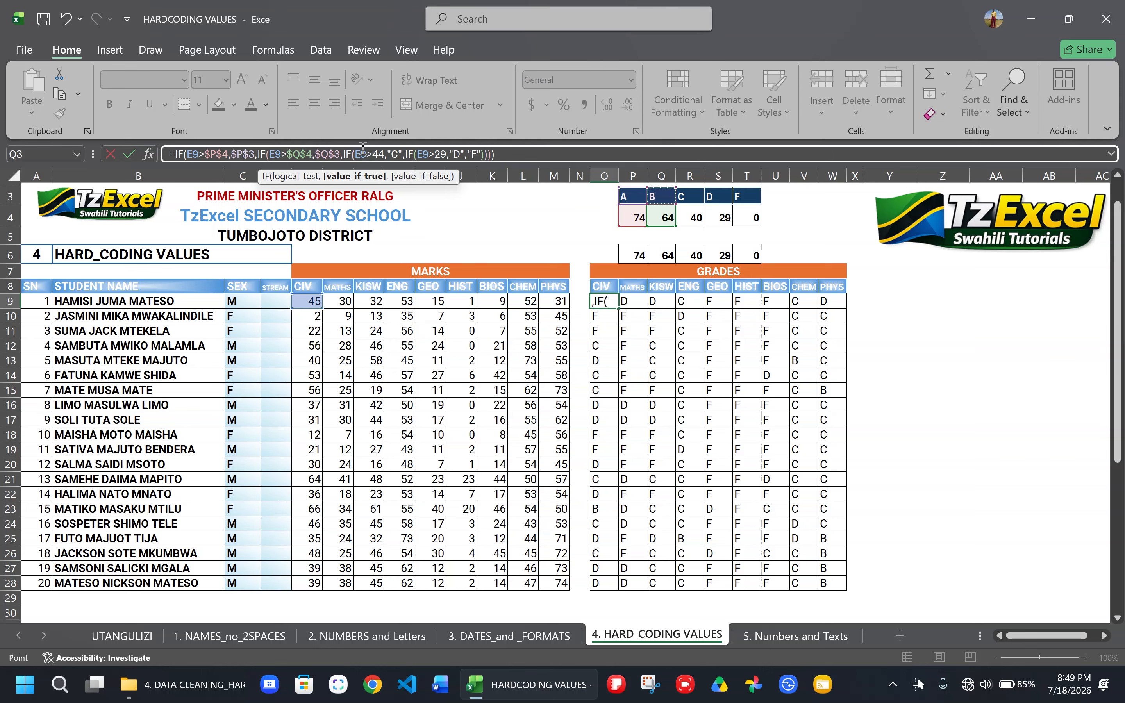
- Replace the hard-coded 44 and "C" in the O9 formula with the absolute references $R$4 and $R$3
double_click(380, 152)
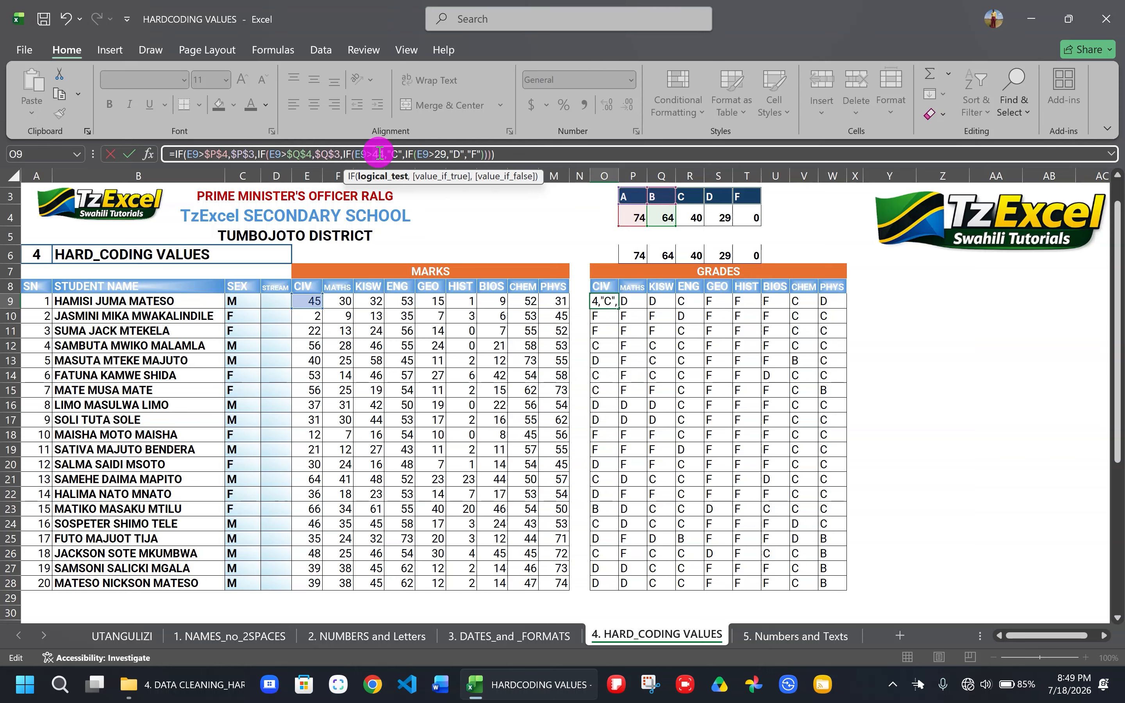
click(689, 217)
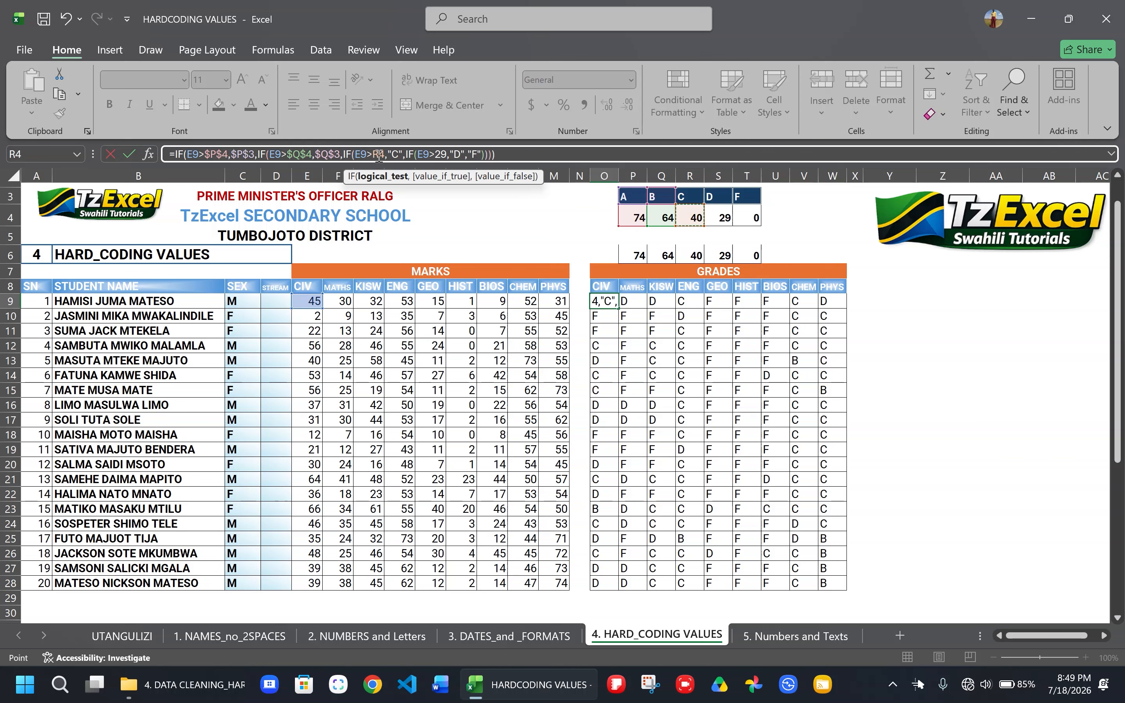
key(F4)
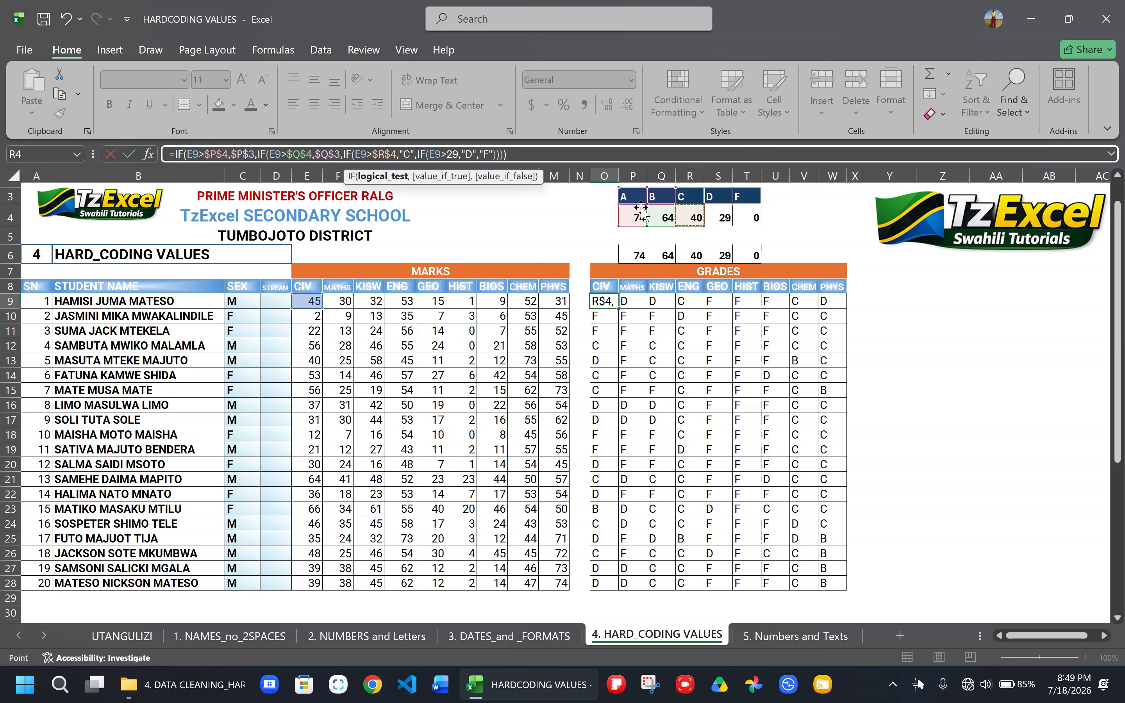
double_click(408, 148)
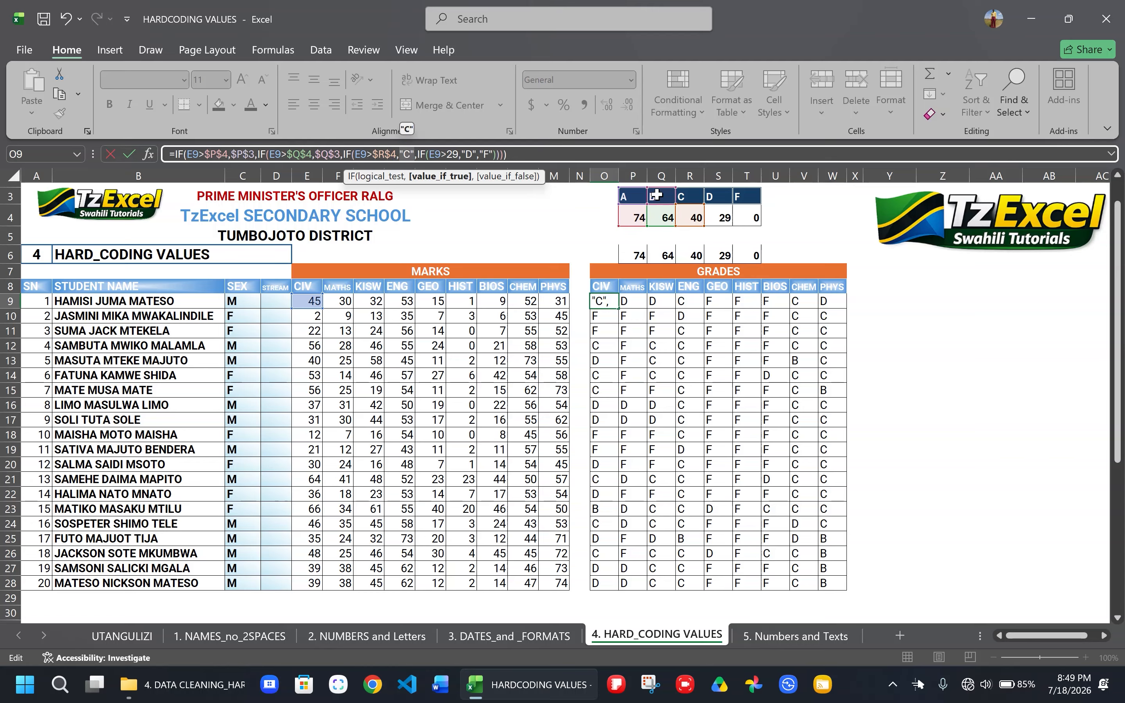
click(691, 195)
key(F4)
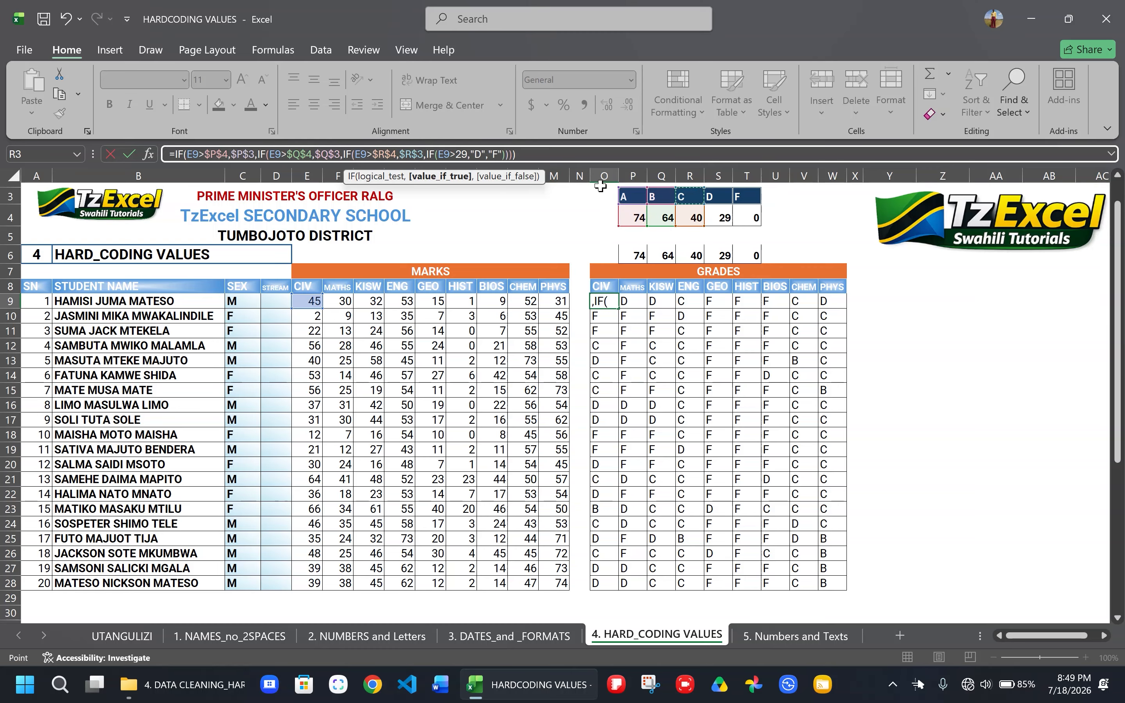
- Replace the hard-coded 29 and "D" in the O9 formula with the relative references S4 and S3
click(462, 154)
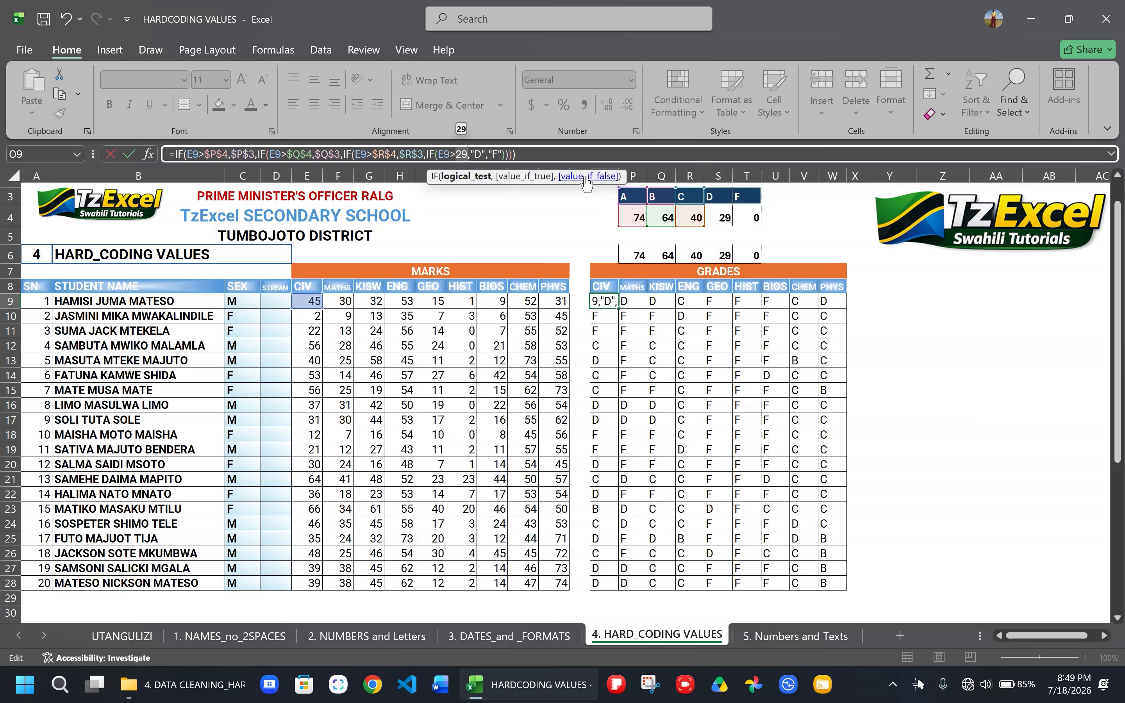
click(724, 219)
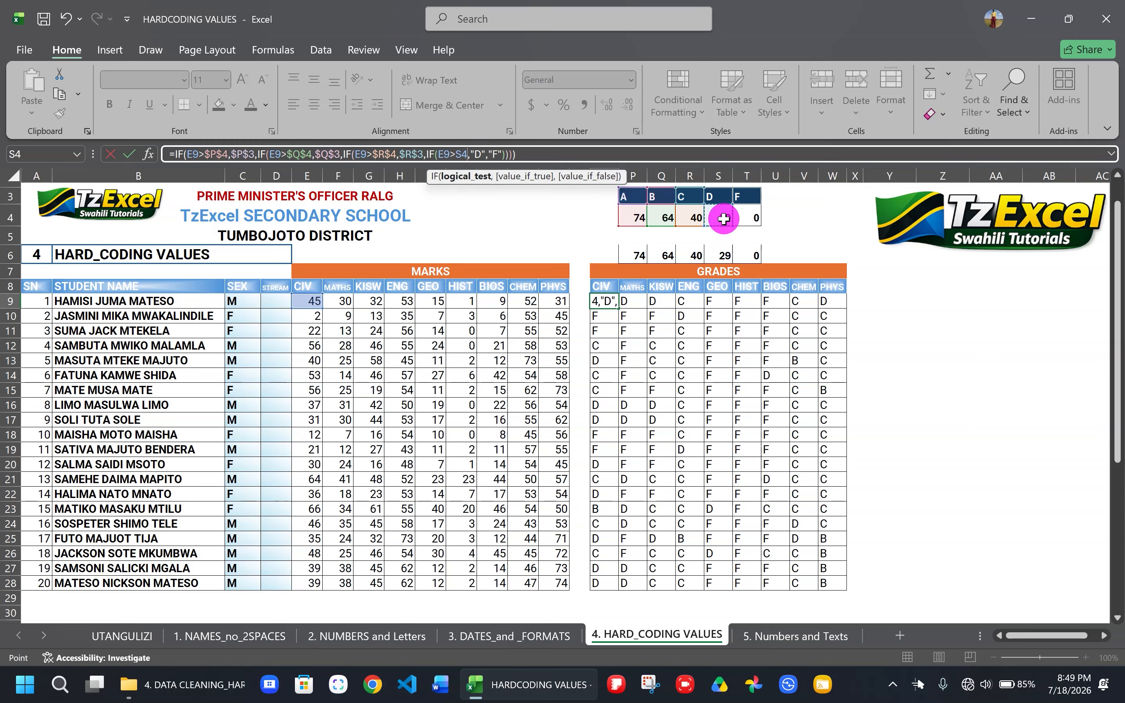
click(479, 154)
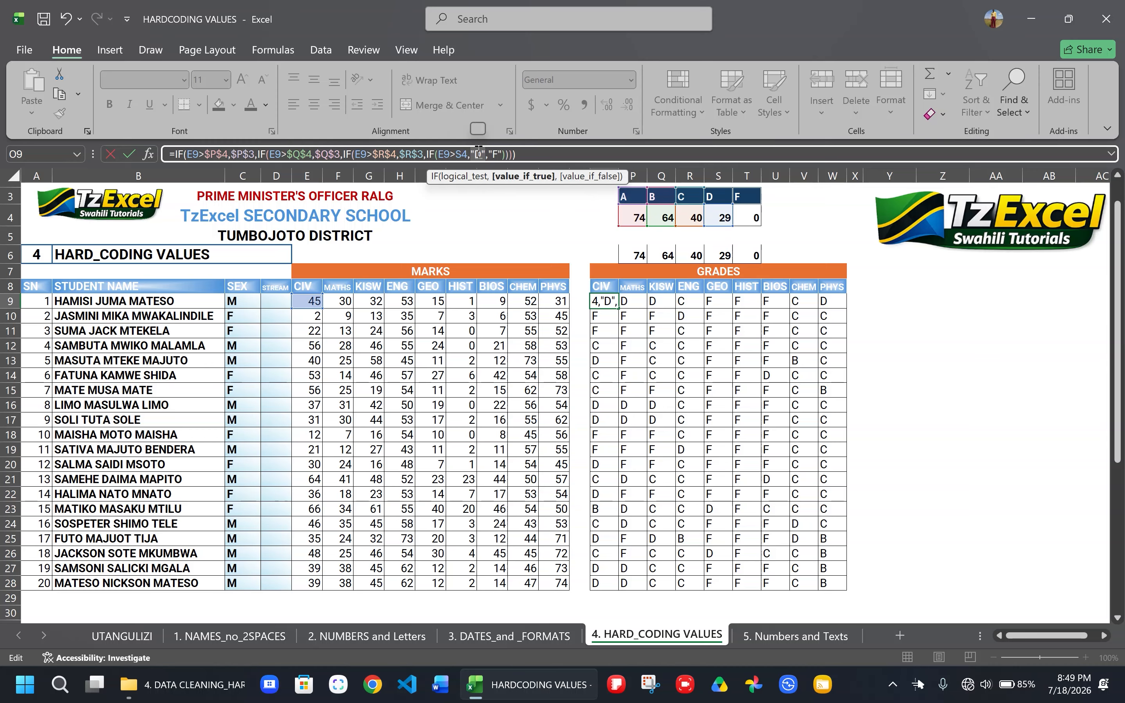
click(718, 193)
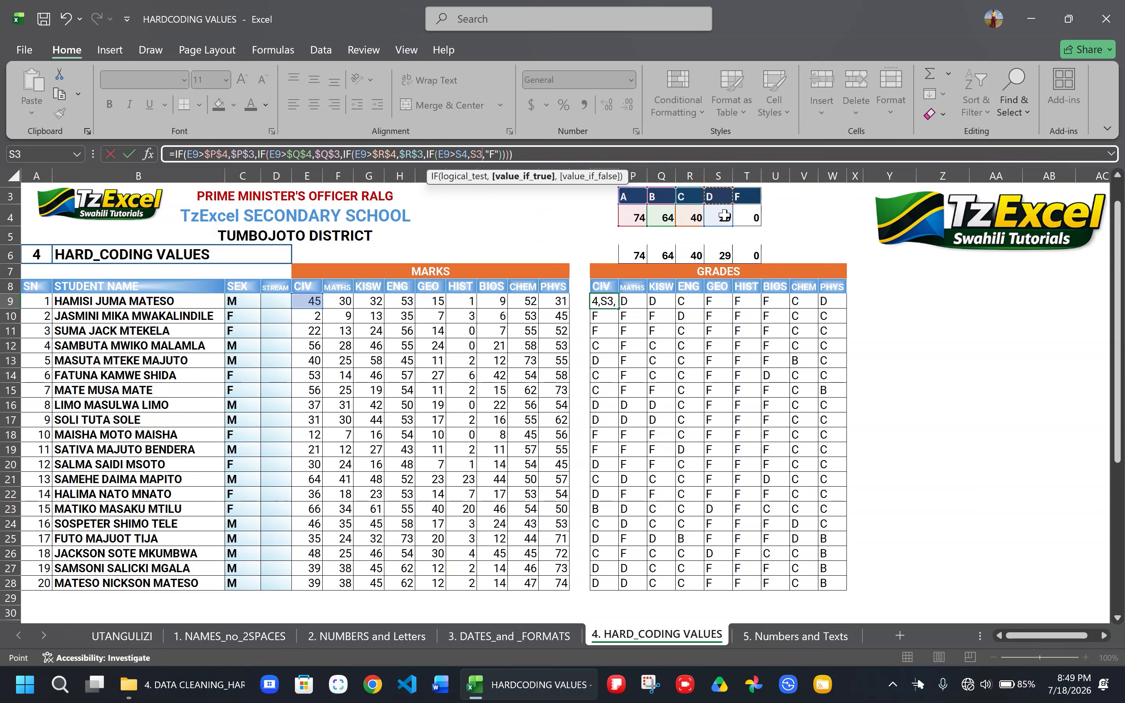
- Replace "F" in the O9 formula with $T$3, enter it, and fill the formula across the first student's grades to W9
double_click(491, 153)
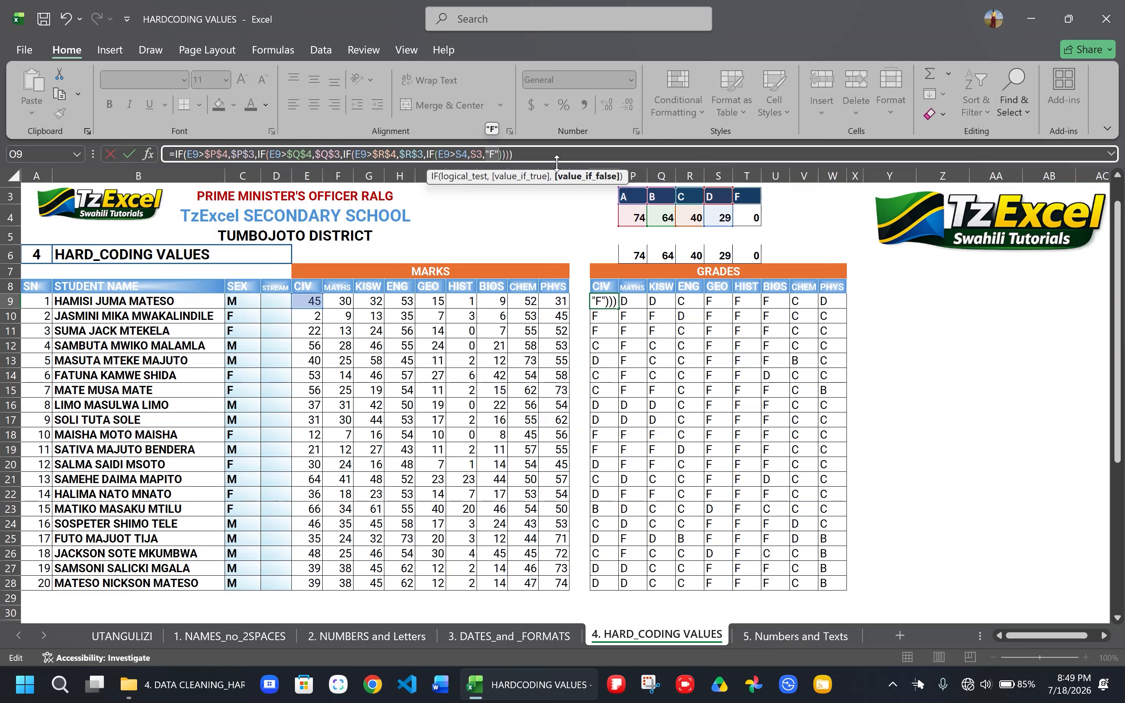
click(747, 195)
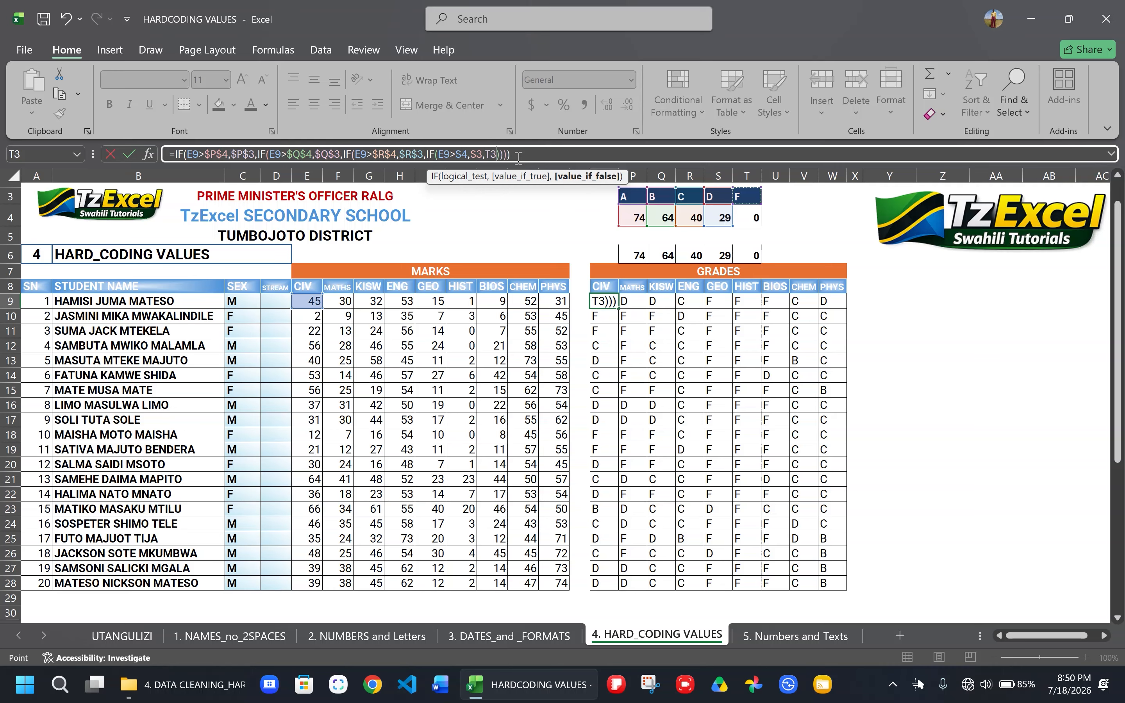
key(F4)
click(543, 156)
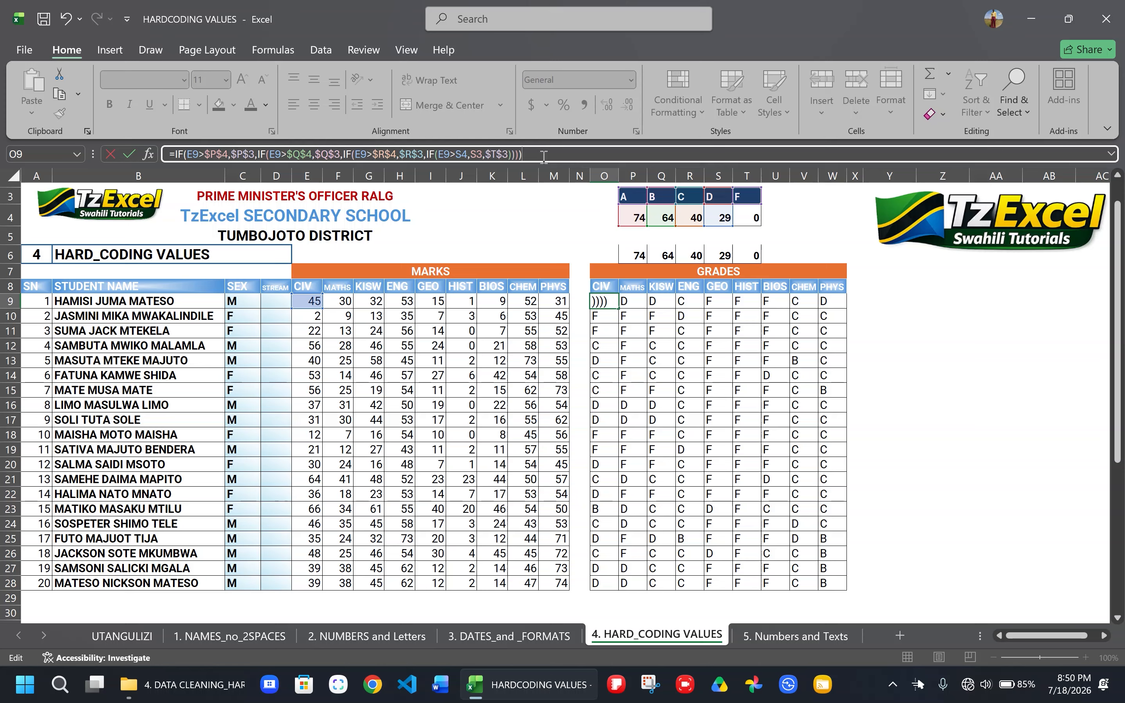
key(ctrl+Return)
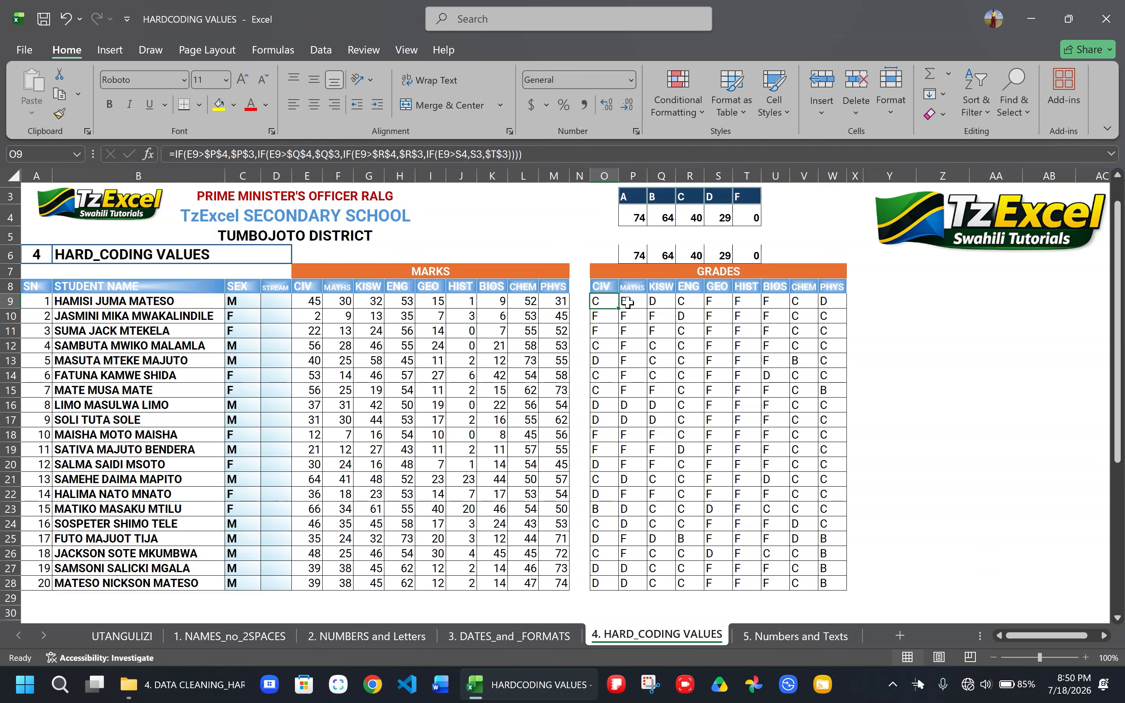
drag(622, 307, 839, 301)
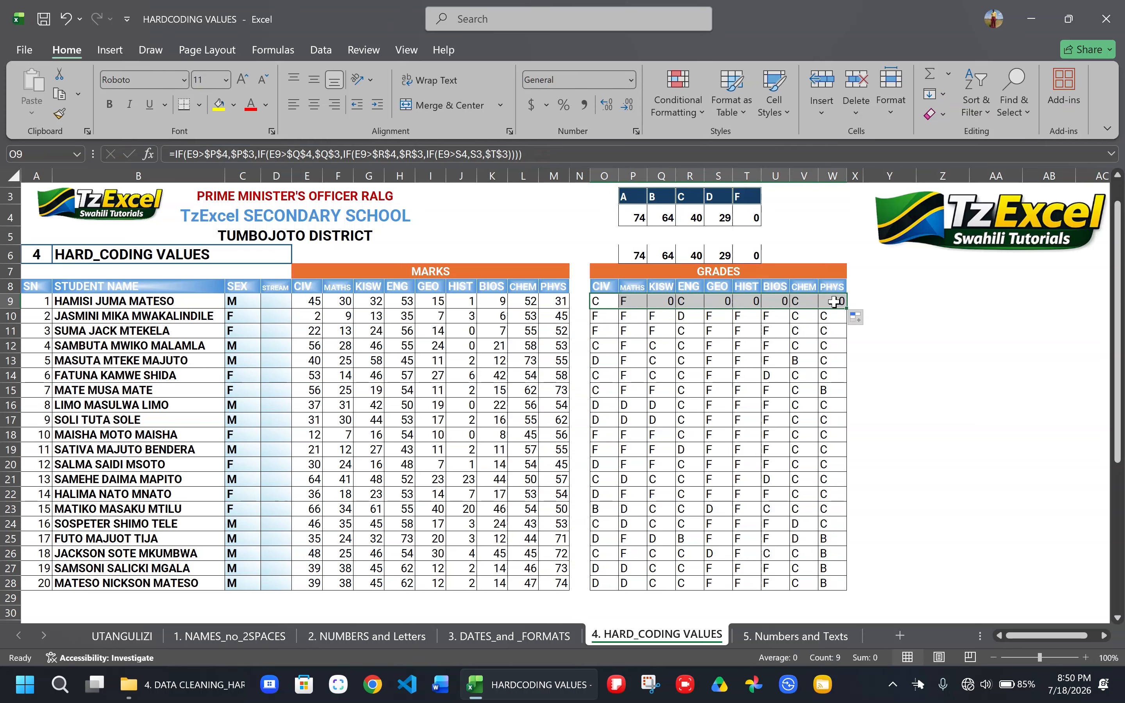
click(719, 333)
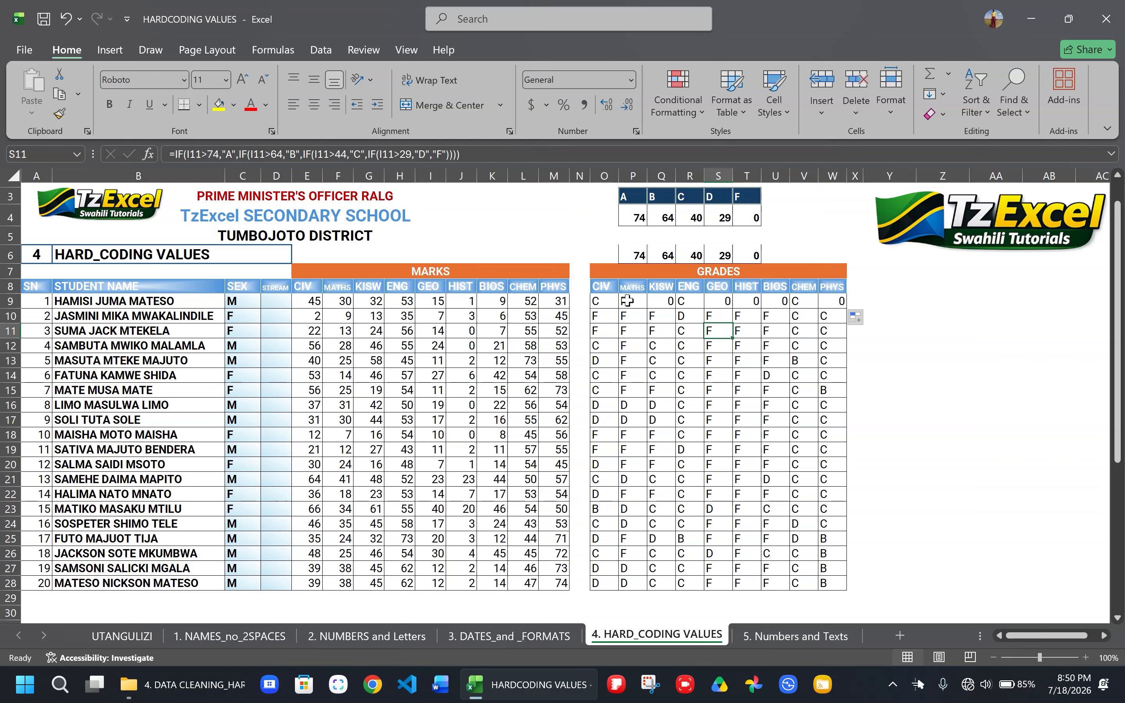
- Make the S3 reference in the O9 grade formula absolute as $S$3
click(607, 300)
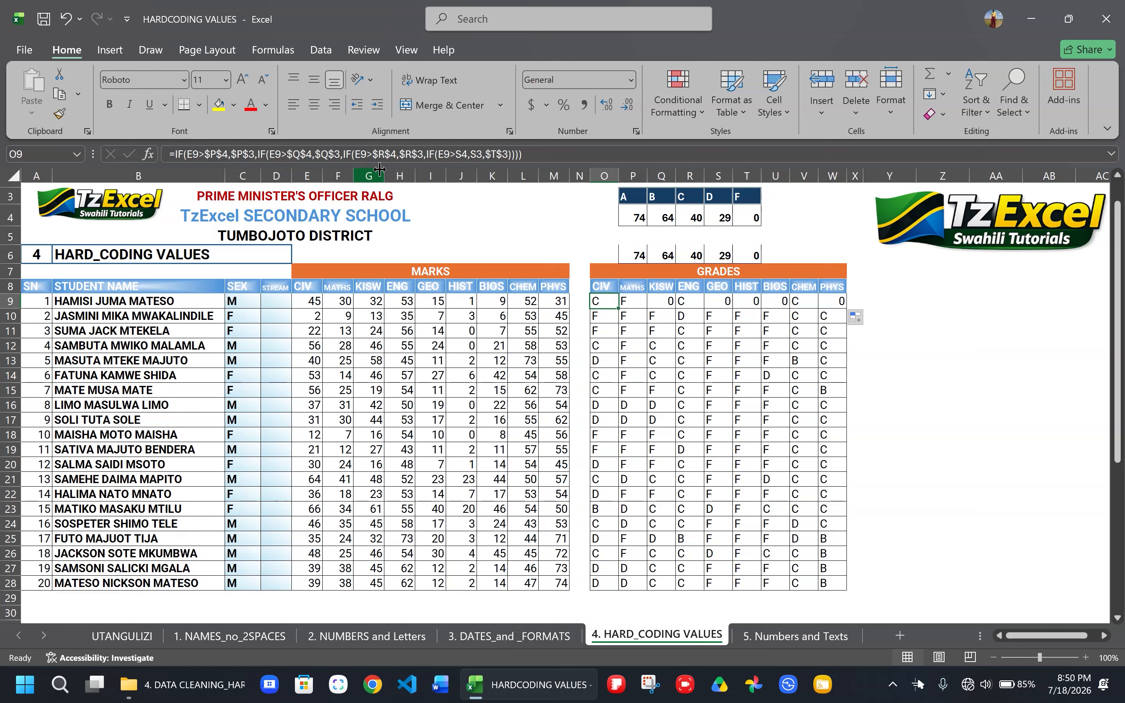
click(479, 153)
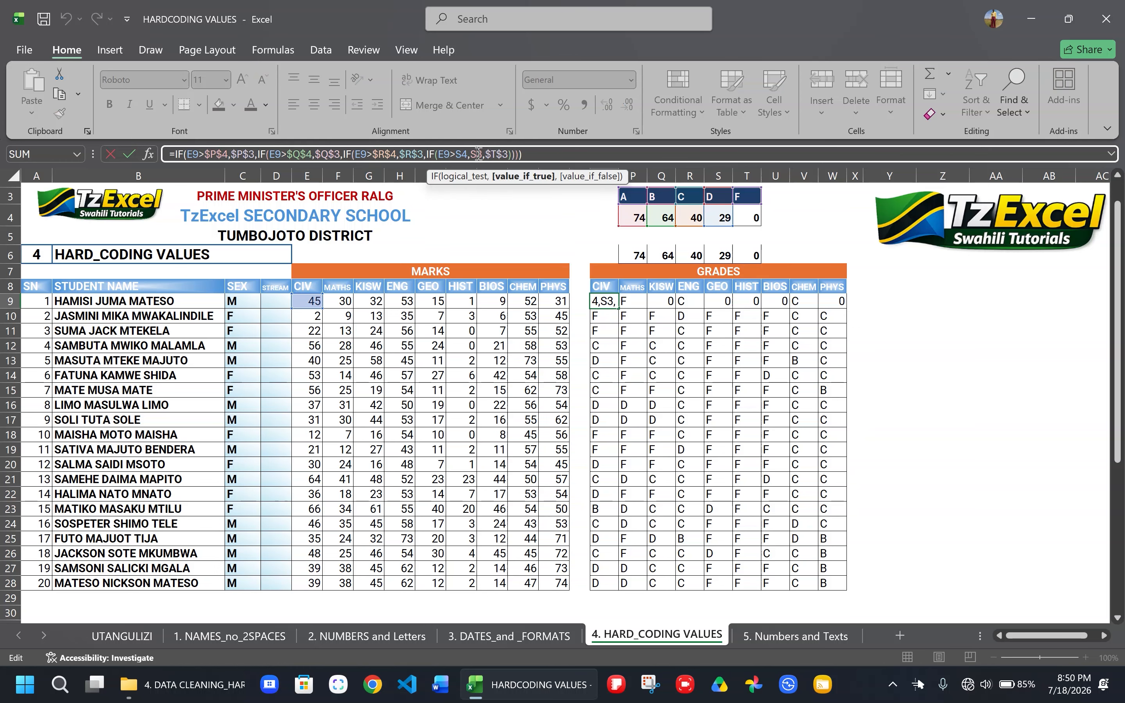
double_click(477, 153)
key(F4)
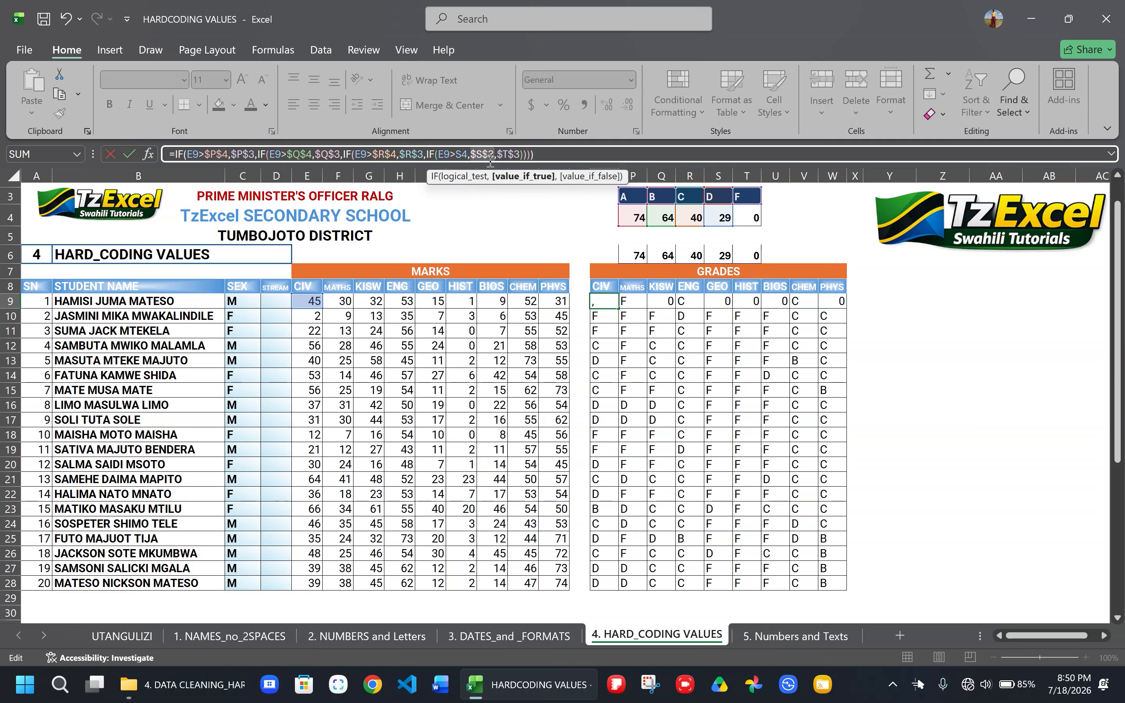
key(ctrl+Return)
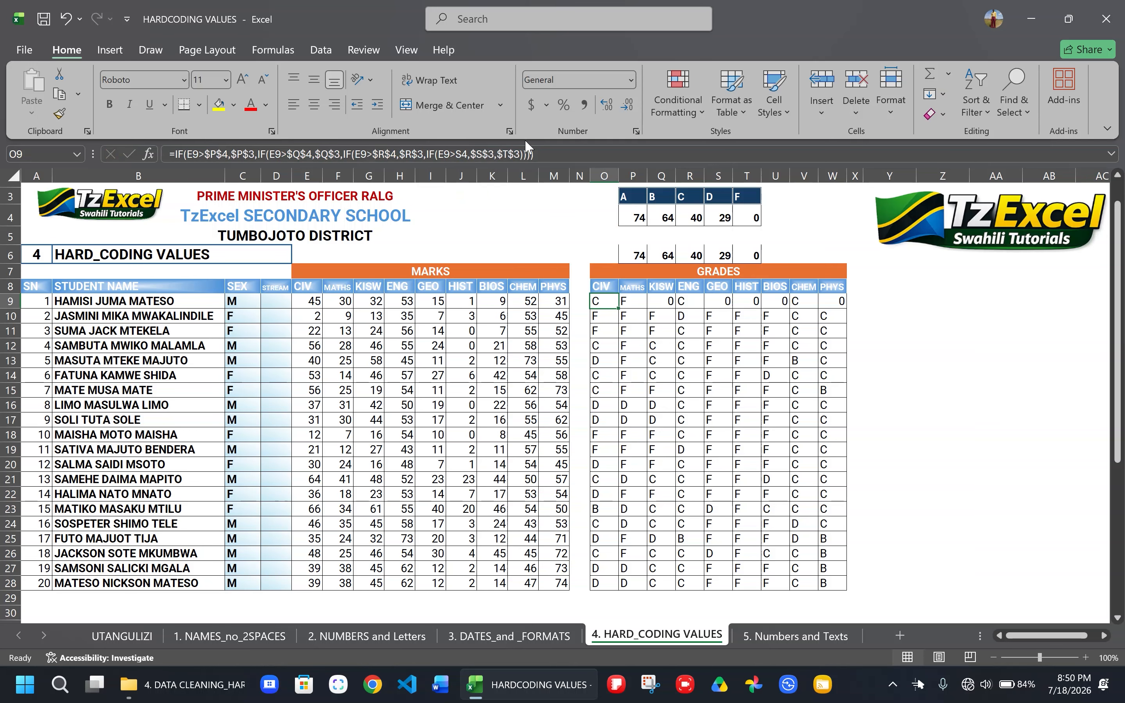
- Fill the O9 grade formula across to W9 and down to row 28 for all students
drag(618, 308, 832, 318)
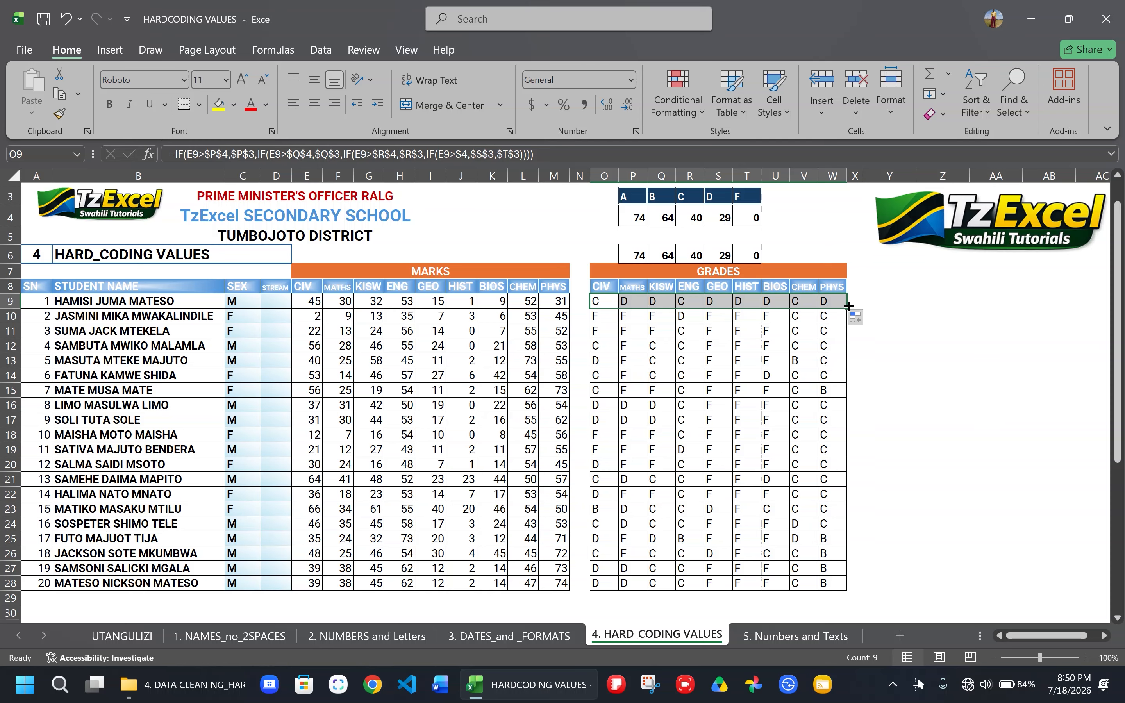
drag(845, 307, 825, 583)
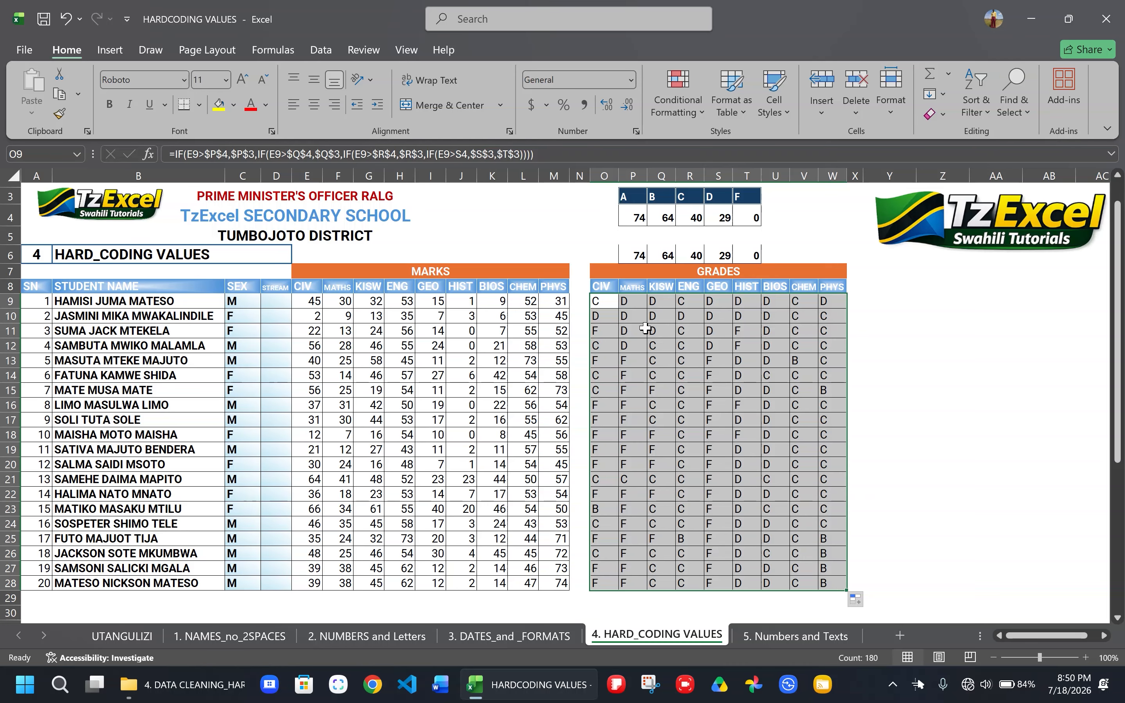
click(777, 510)
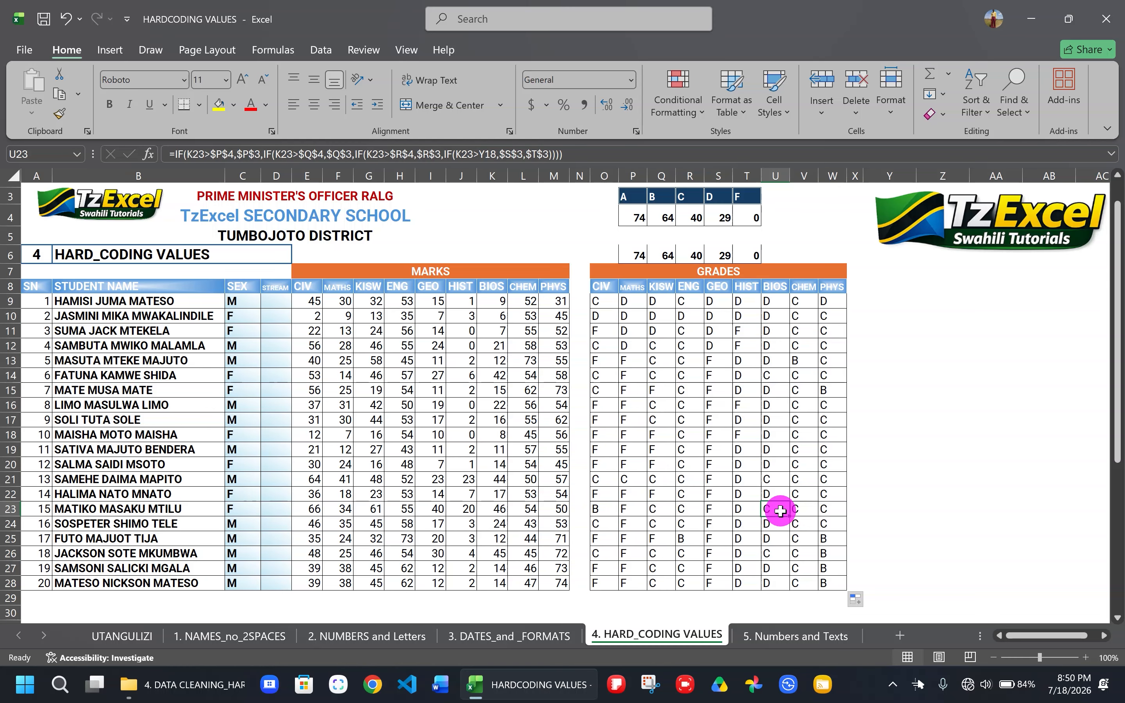
- Set the grade C boundary in cell R4 of the grade-boundary table to 44
click(602, 300)
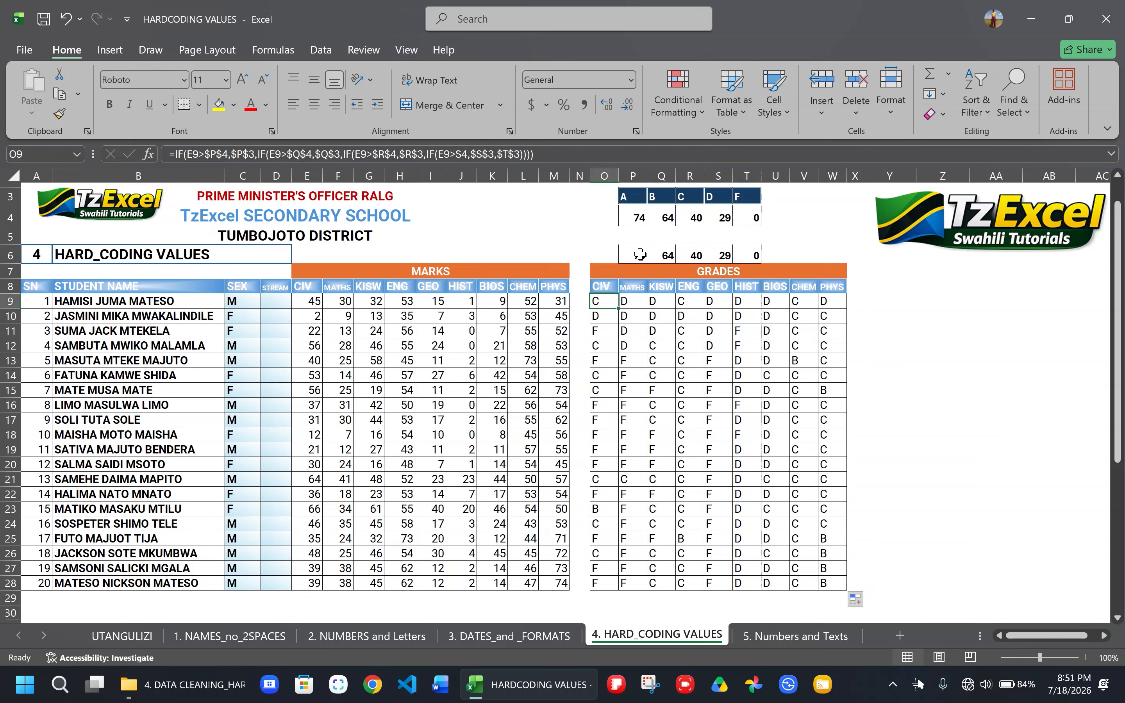
click(646, 217)
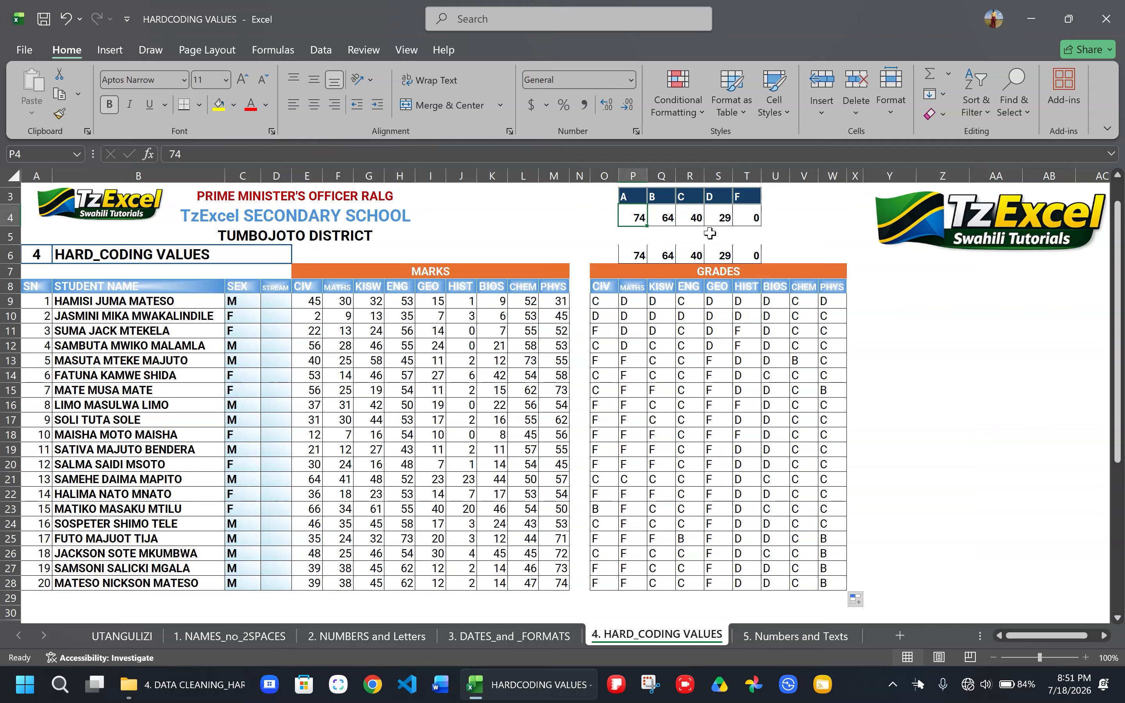
click(694, 212)
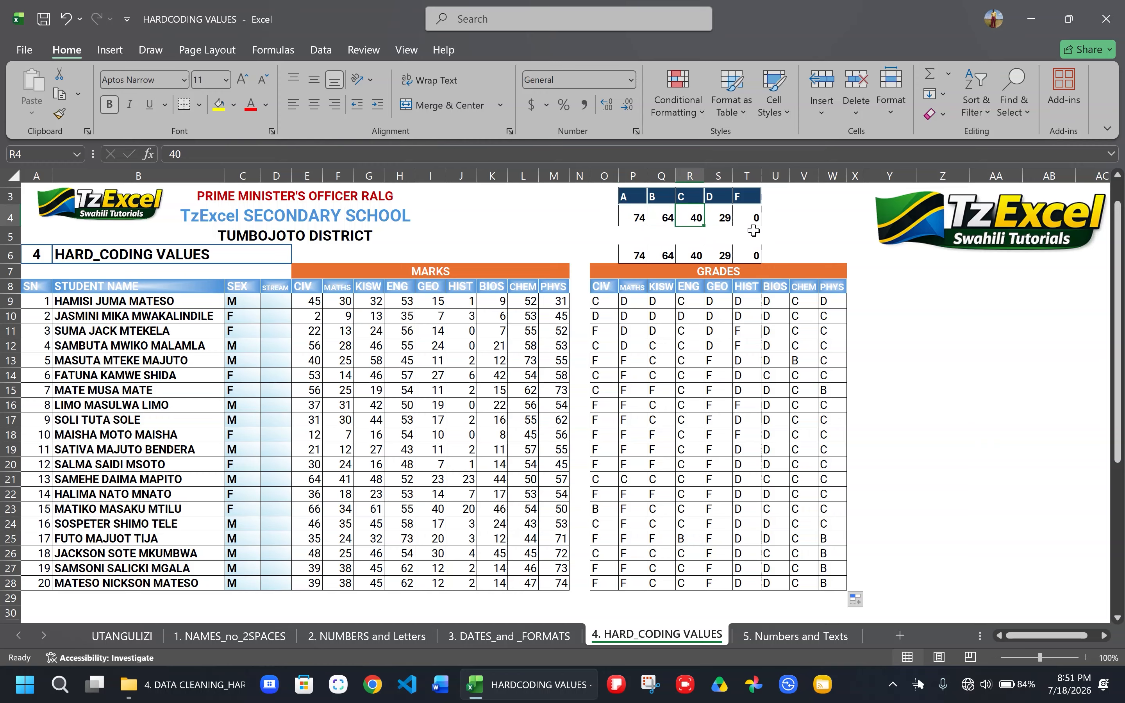
text(44)
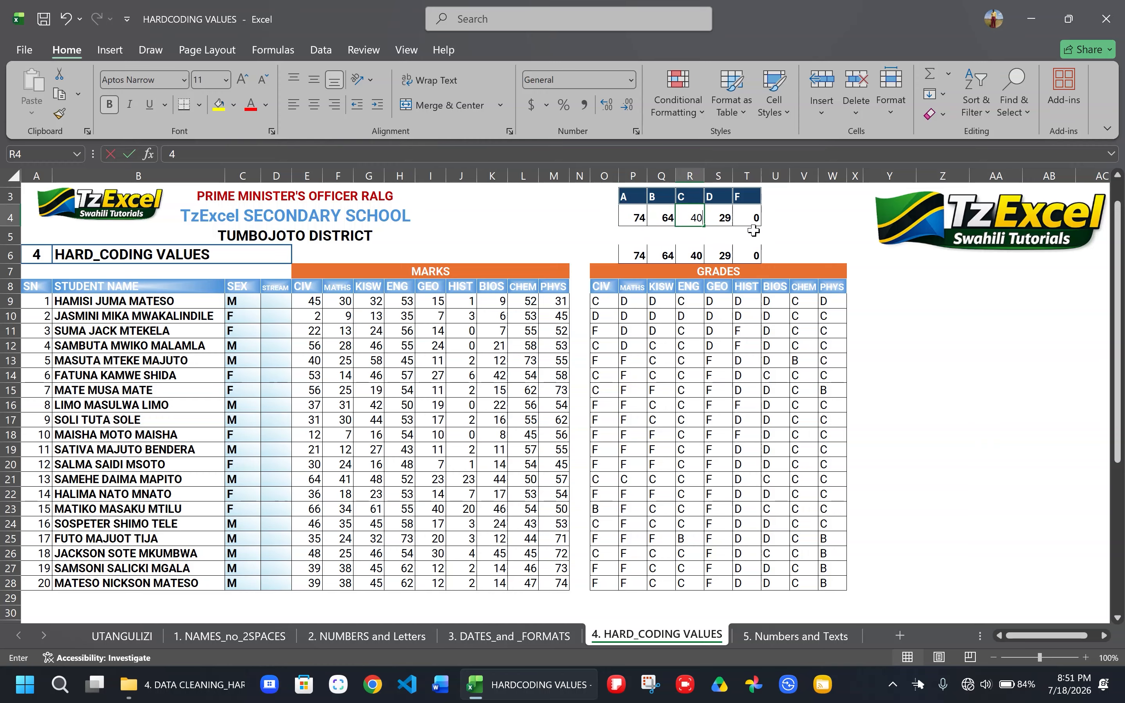
click(787, 220)
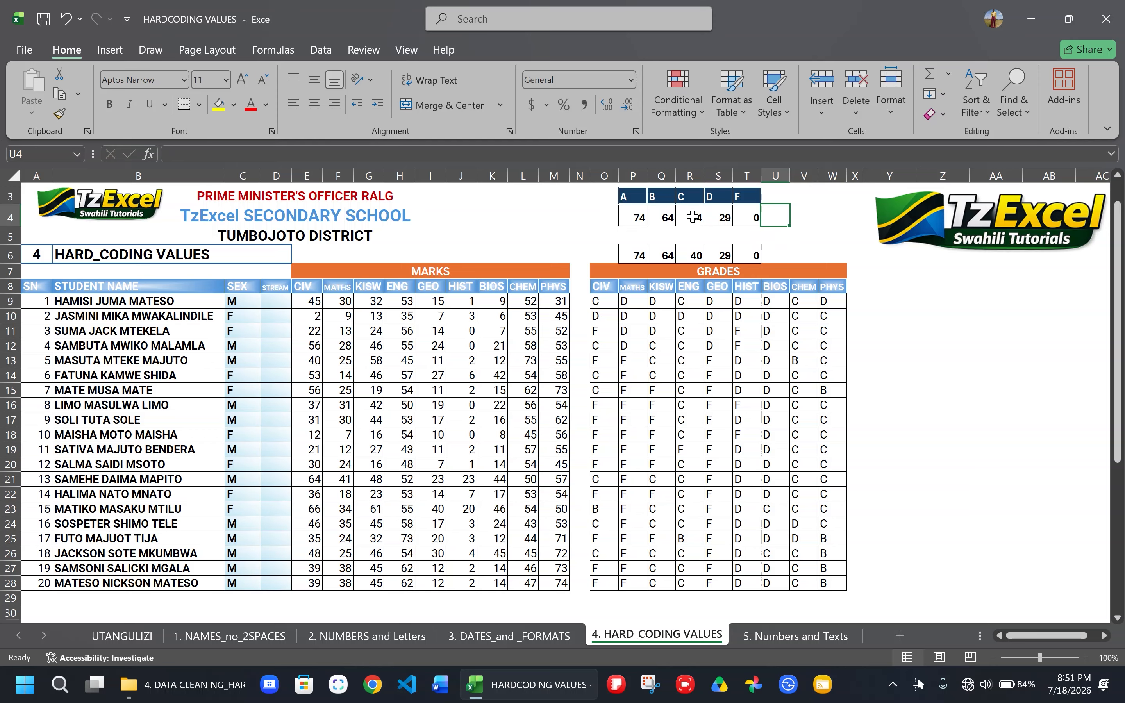
- Try a grade D boundary of 35 in cell S4, and undo the change
click(728, 218)
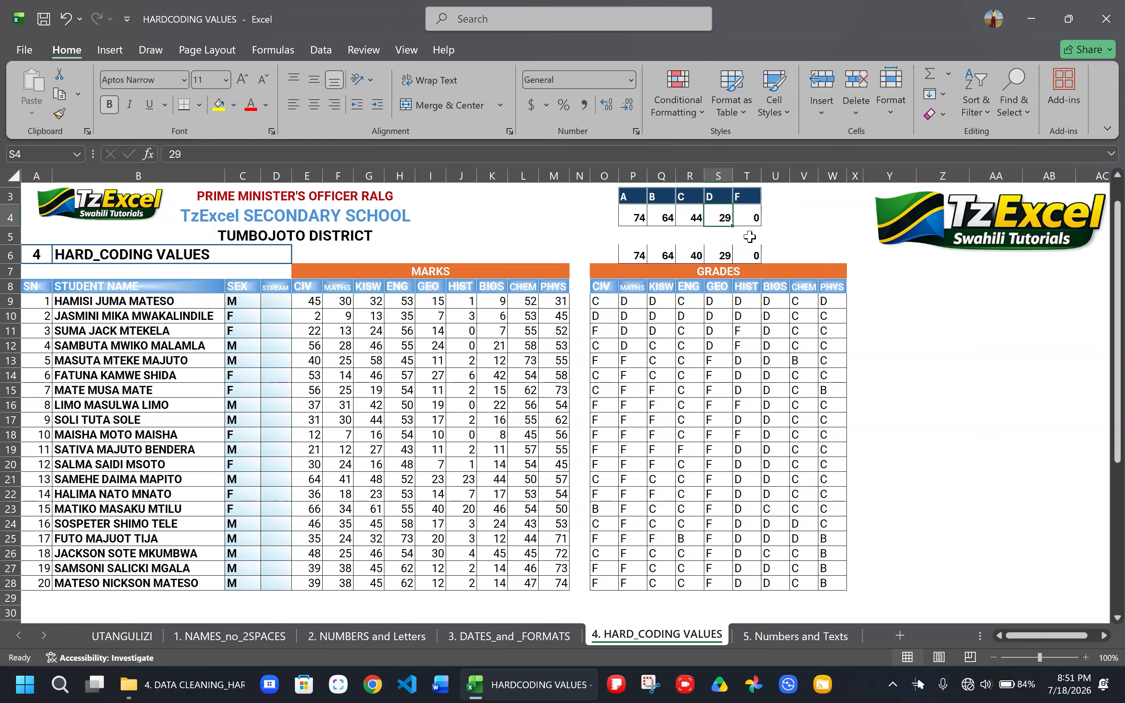
text(35)
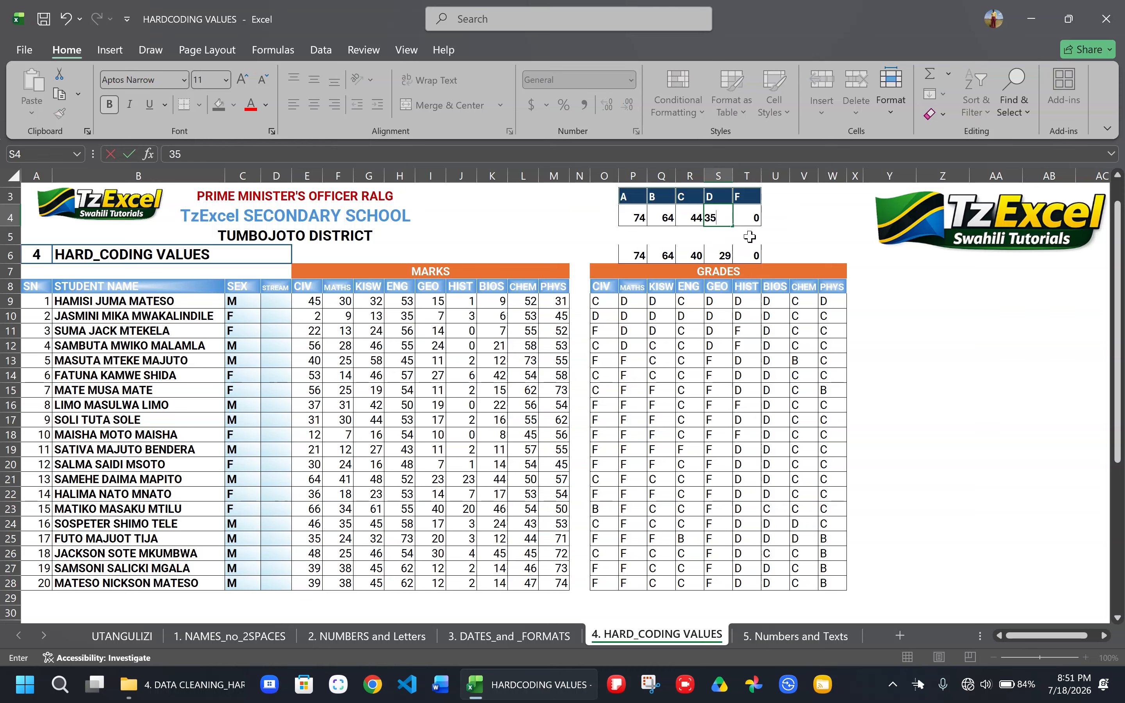
click(785, 214)
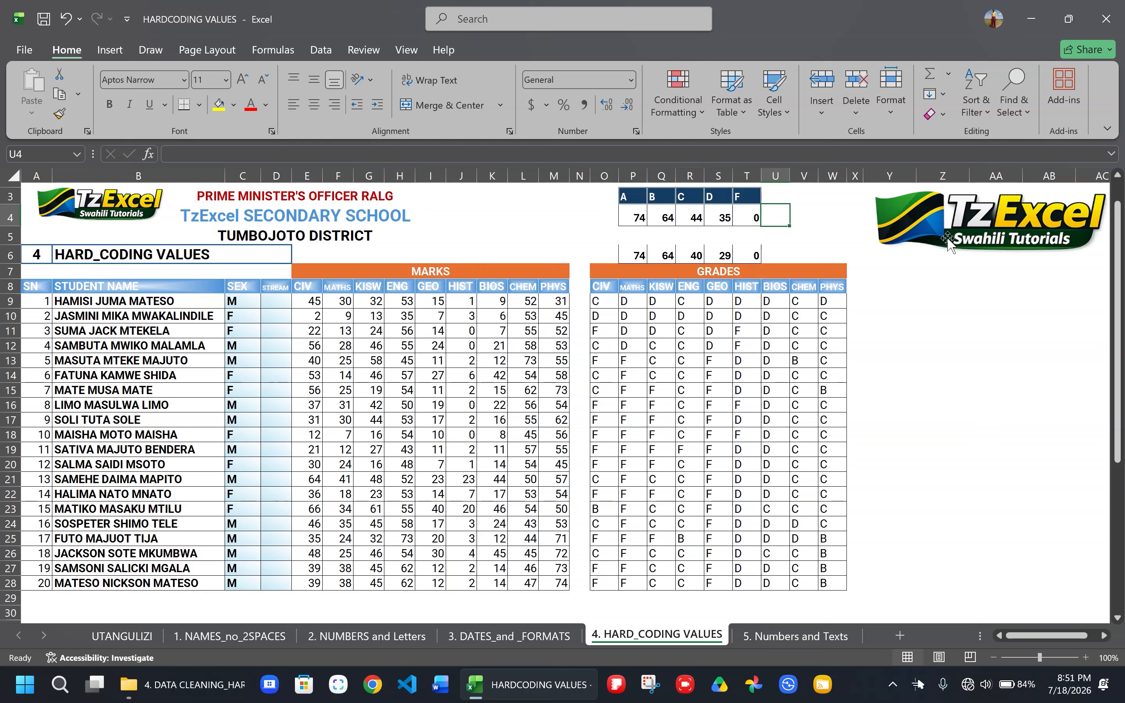
key(ctrl+z)
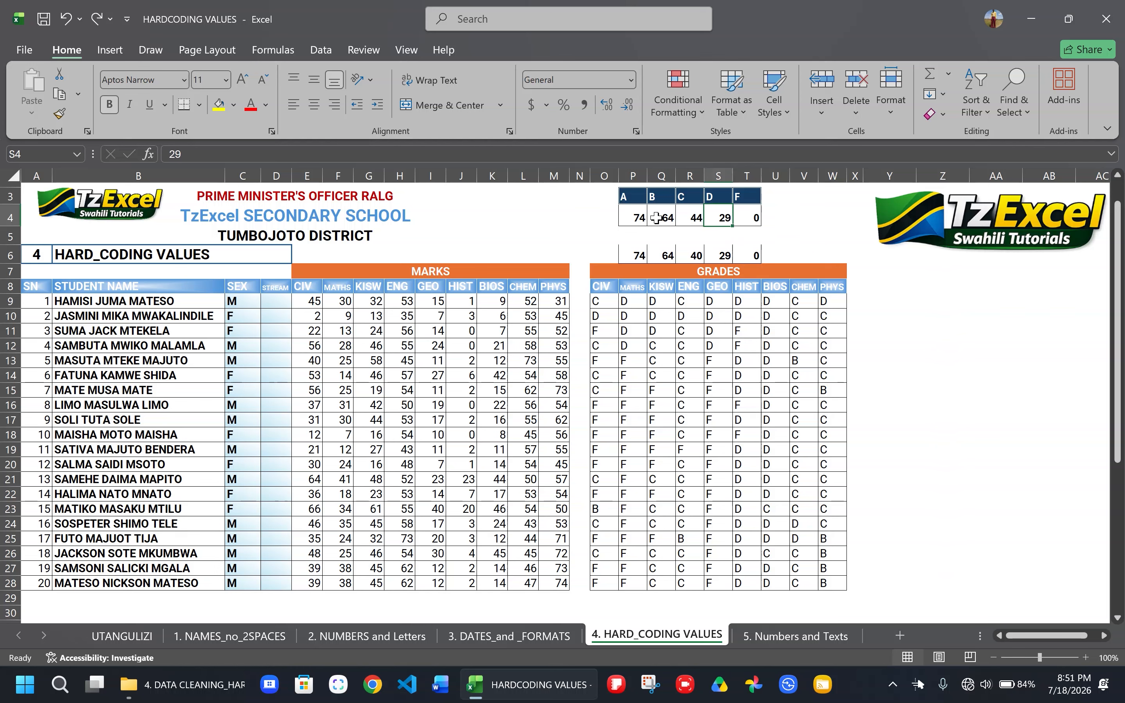
- Set the grade A boundary in cell P4 of the grade-boundary table to 81
click(633, 219)
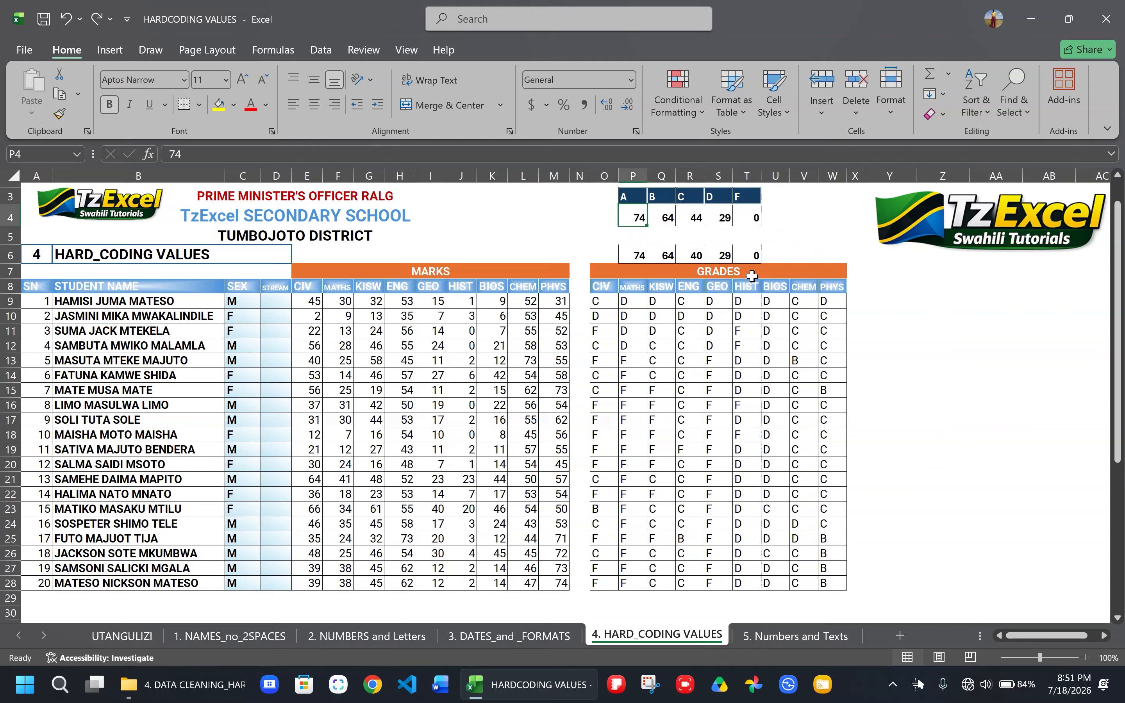
text(81)
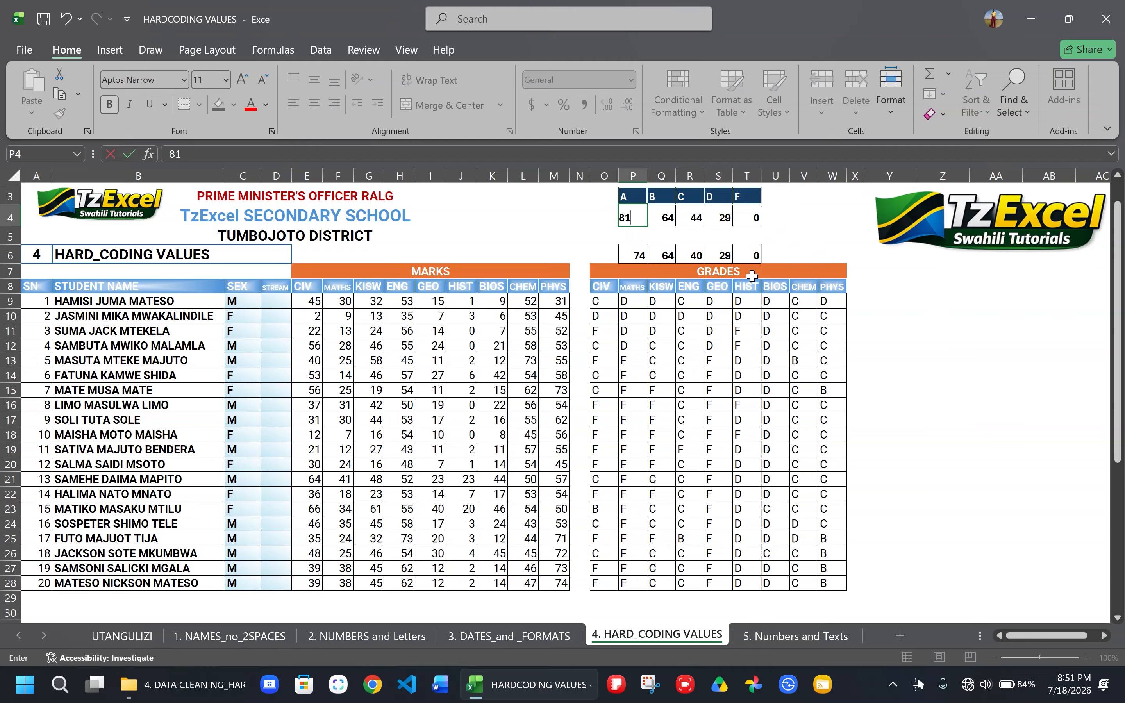
key(Return)
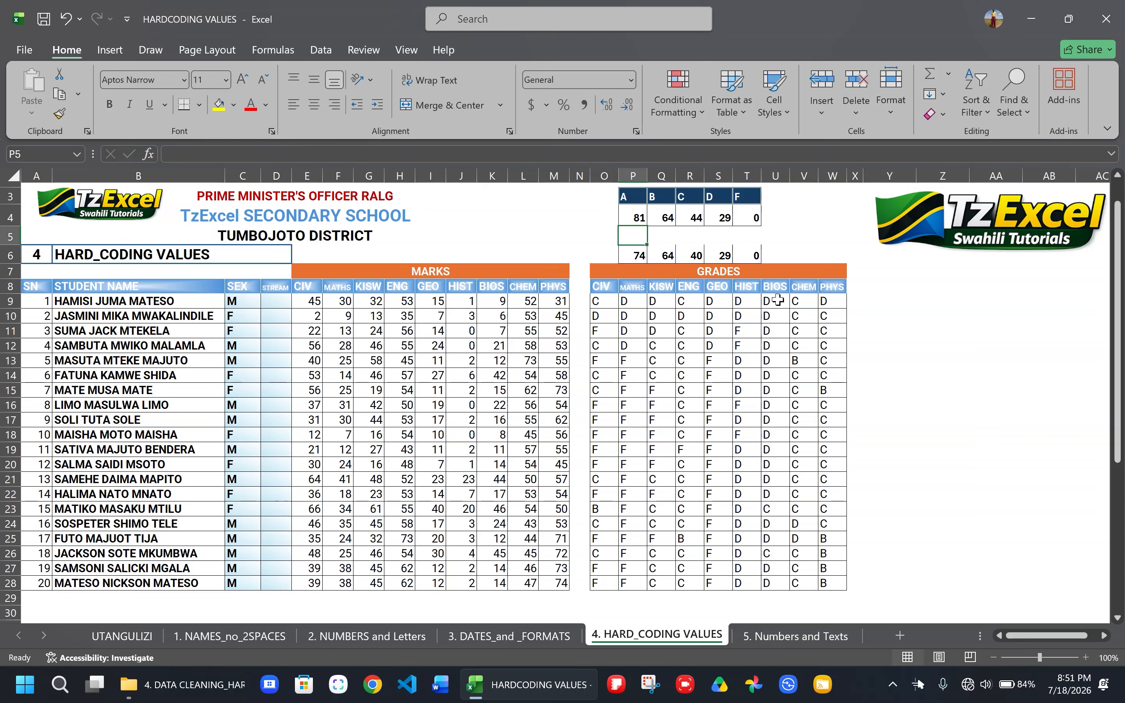
click(630, 215)
- Enter 83 as the first student's CIV mark in cell E9 to test the grade formula
click(310, 300)
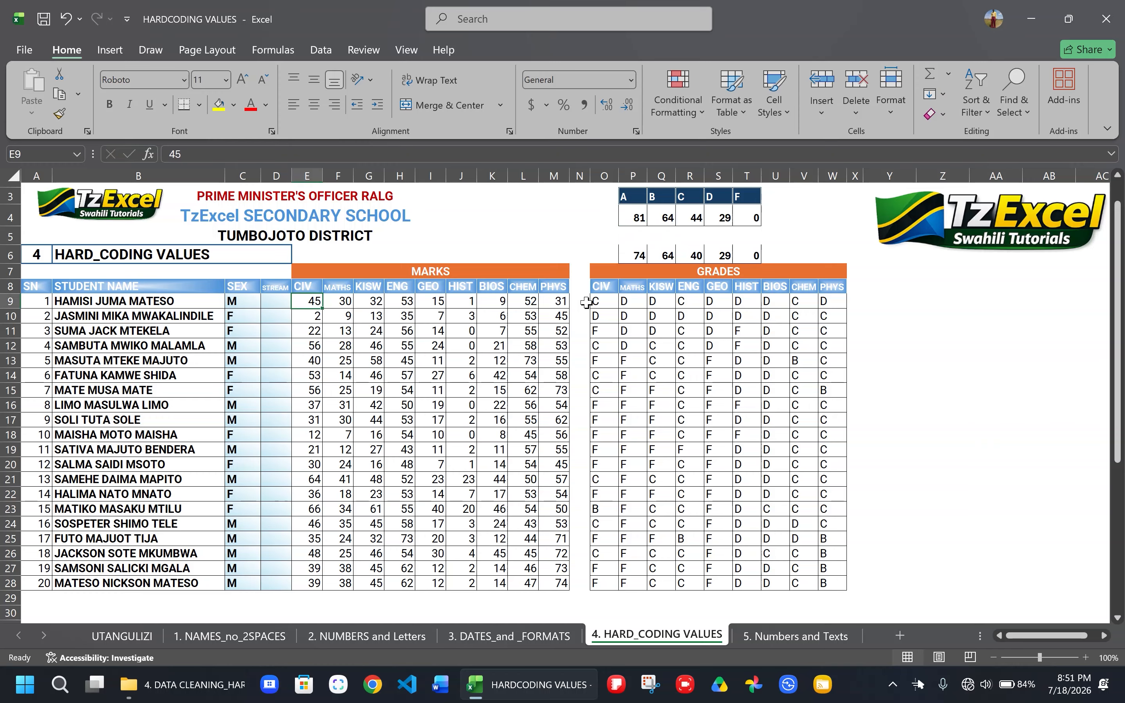
text(8)
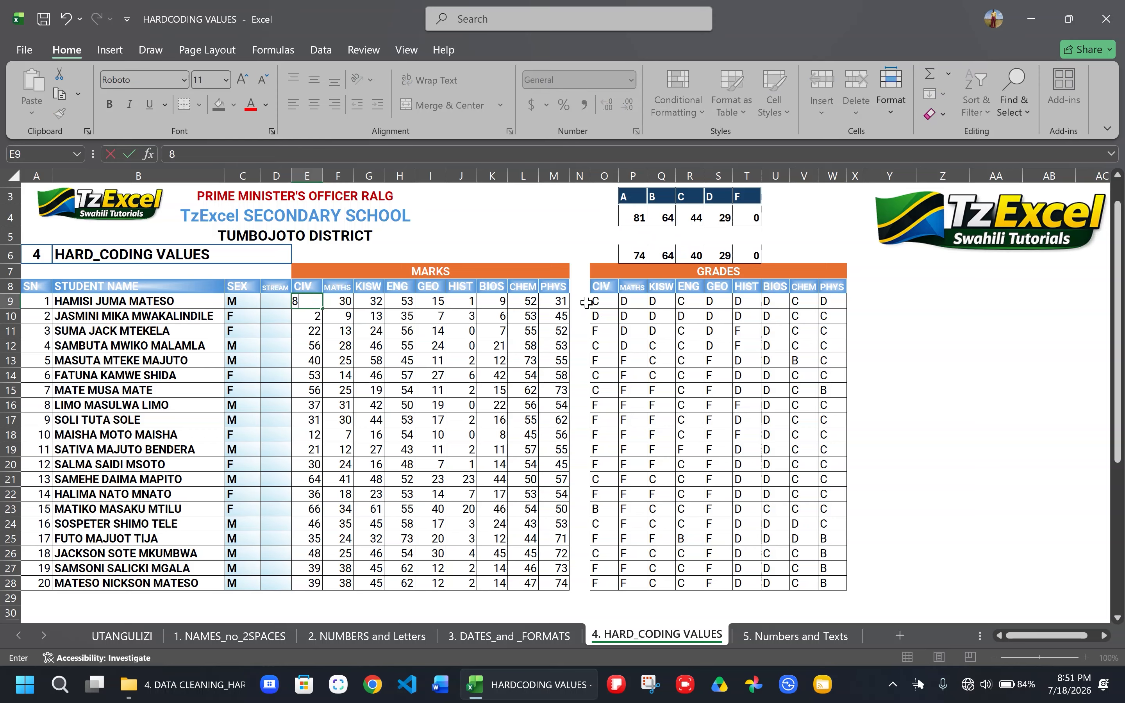
text(3)
key(Return)
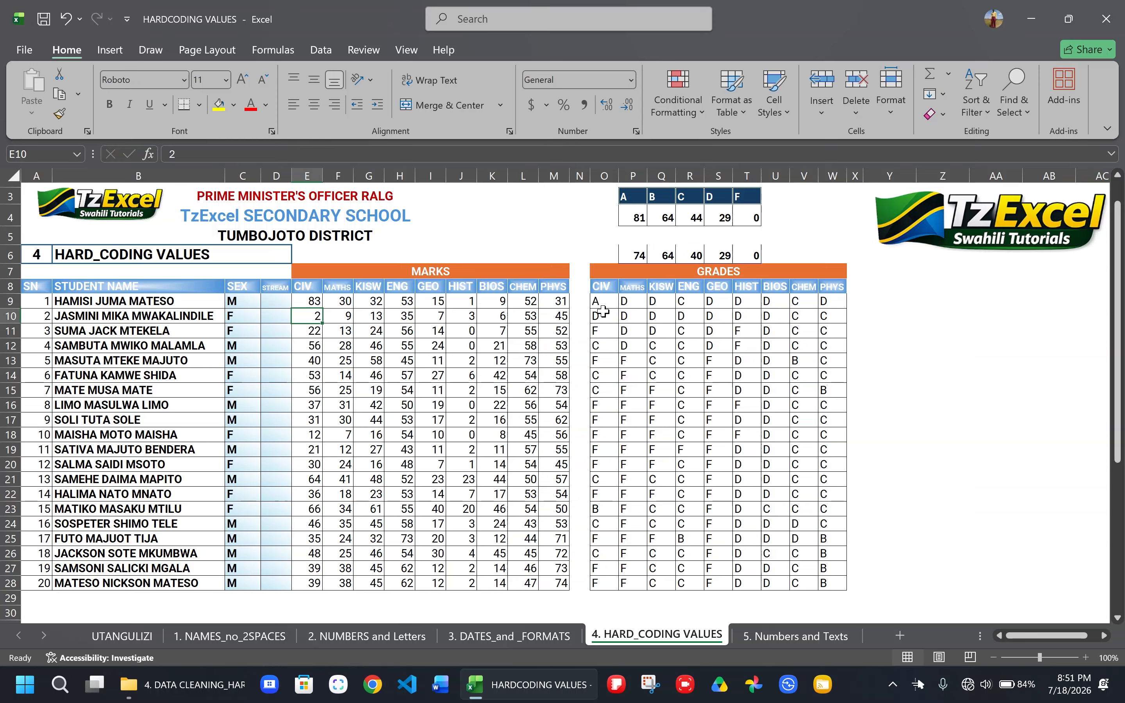
- Change the first student's CIV mark in cell E9 to 75
click(312, 300)
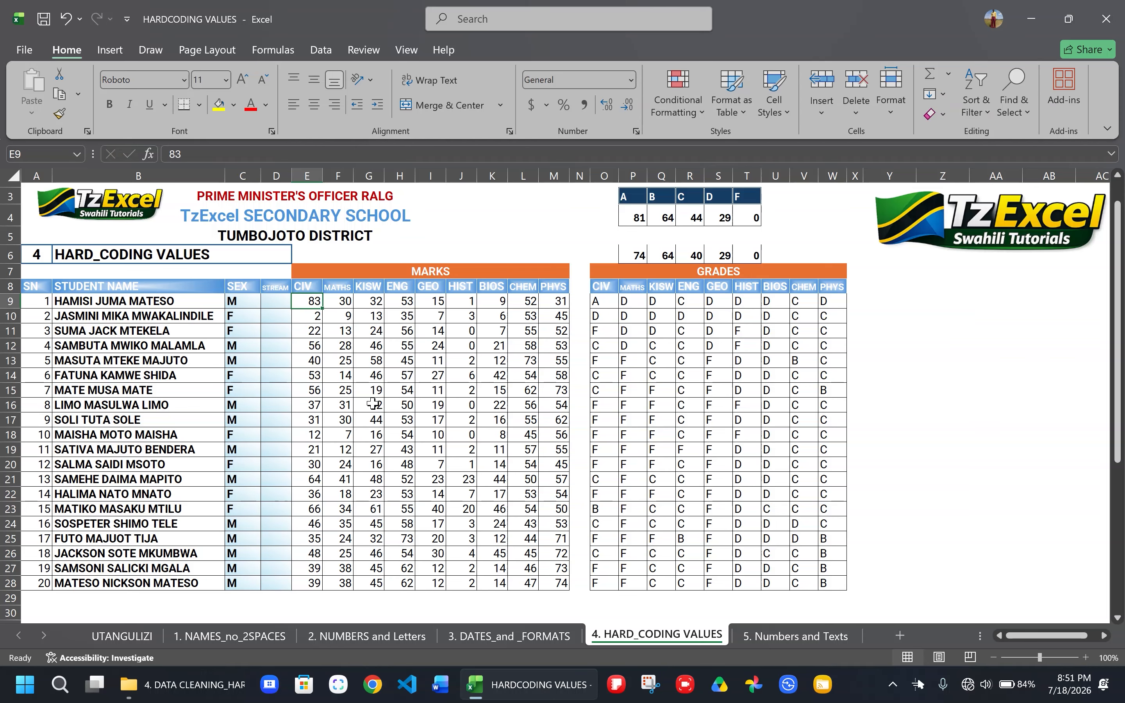
text(7)
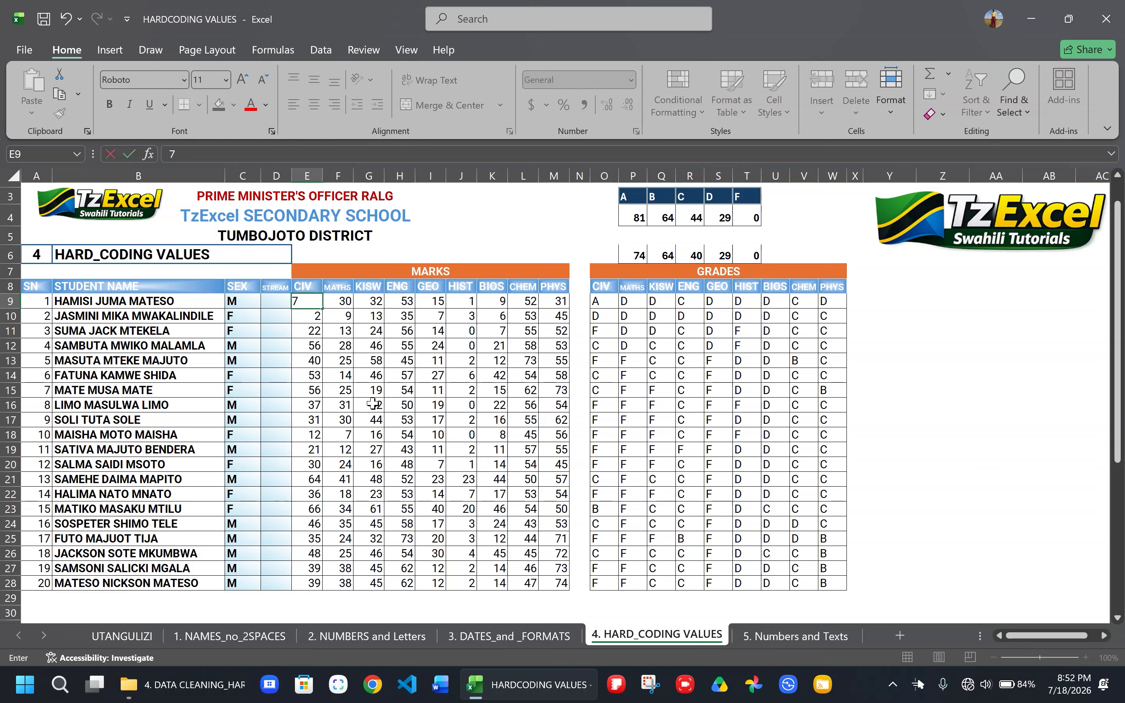
text(5)
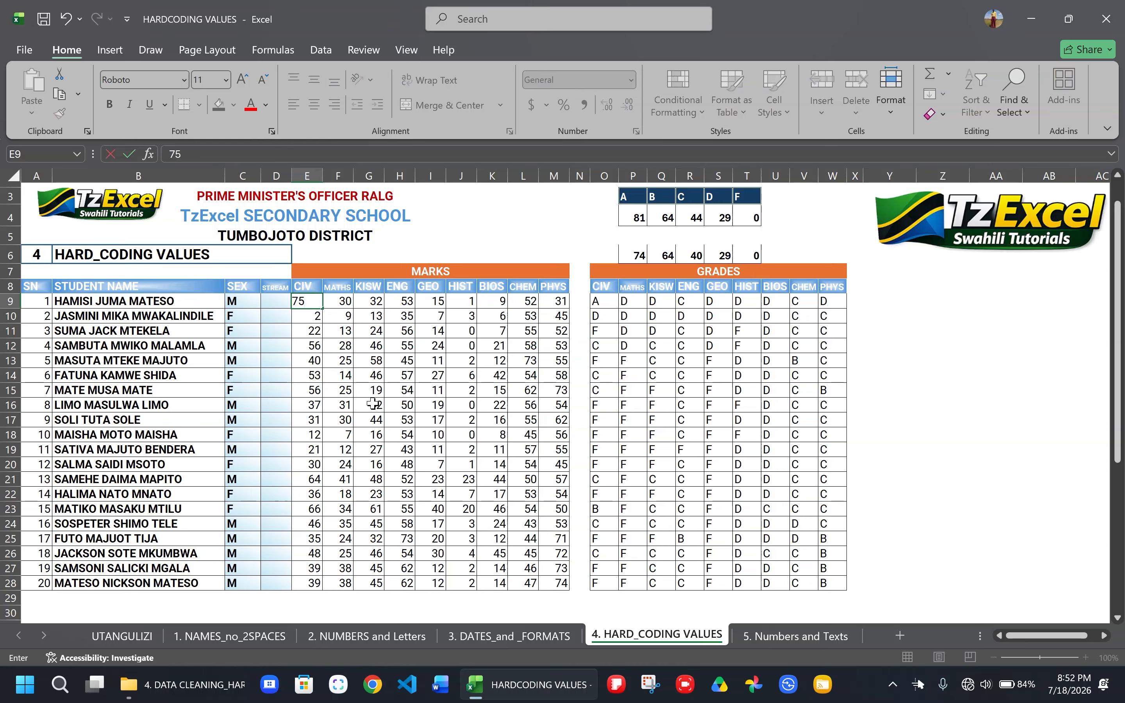
click(331, 390)
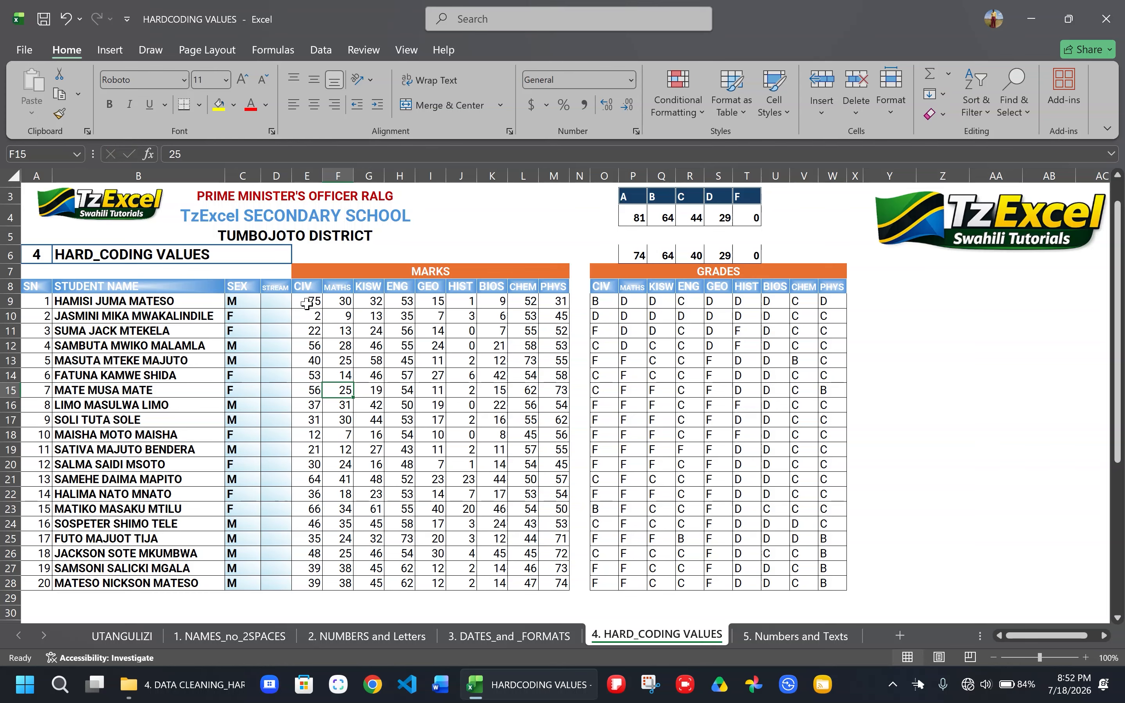
- Set the grade A boundary in cell P4 back to 74
click(641, 214)
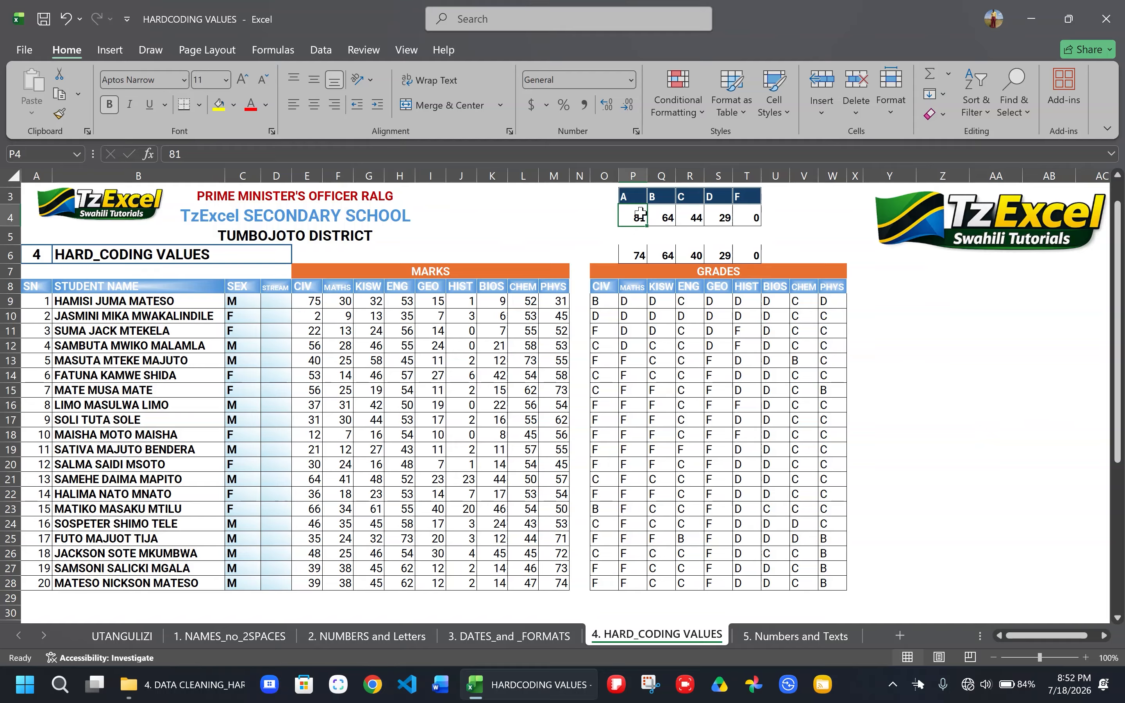
text(7)
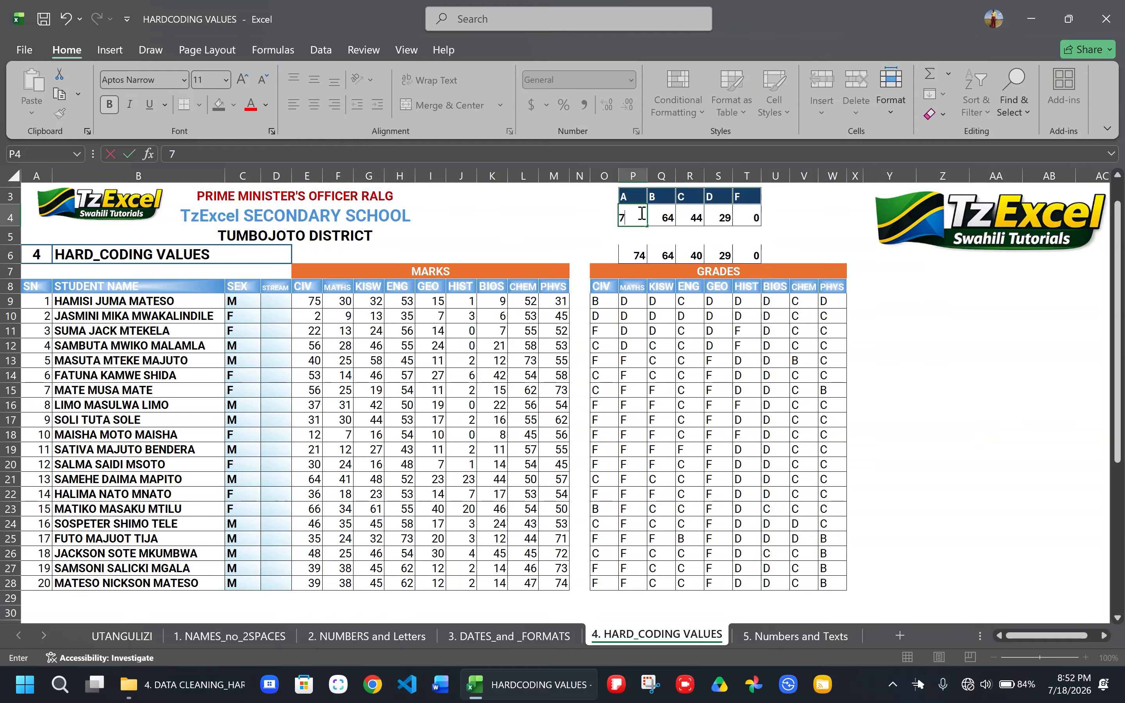
text(4)
key(Return)
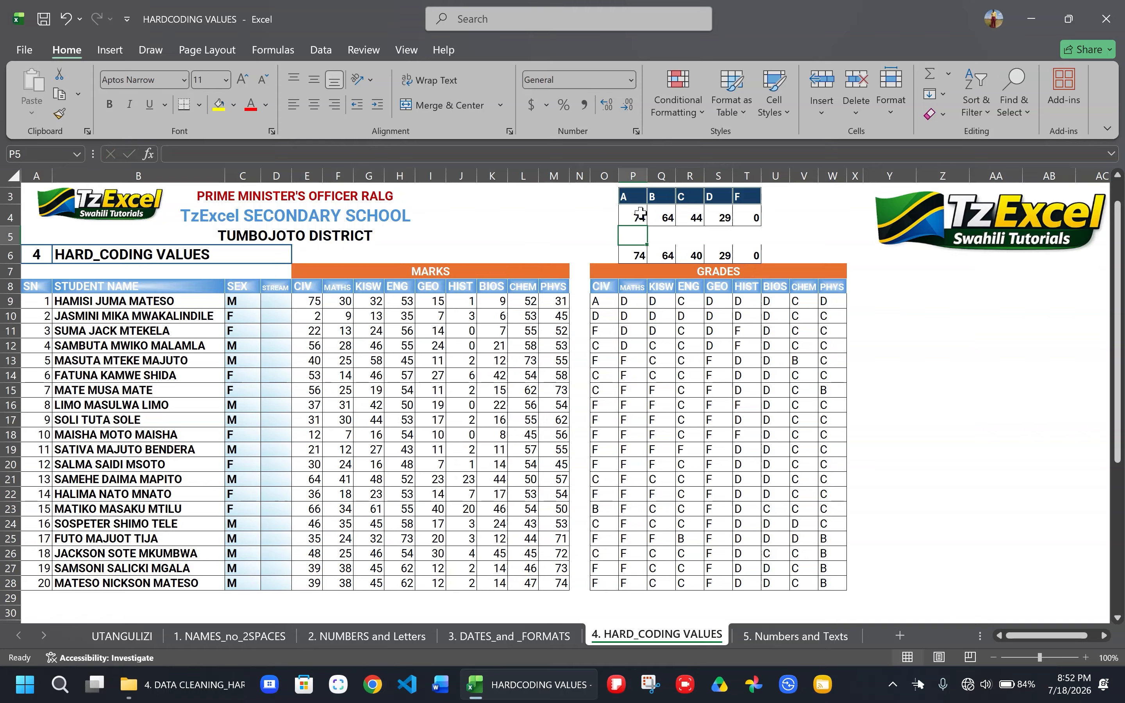
- Review the O9 grade formula, the boundary table cells P3:T4 it refers to, and the note below the student list
click(595, 299)
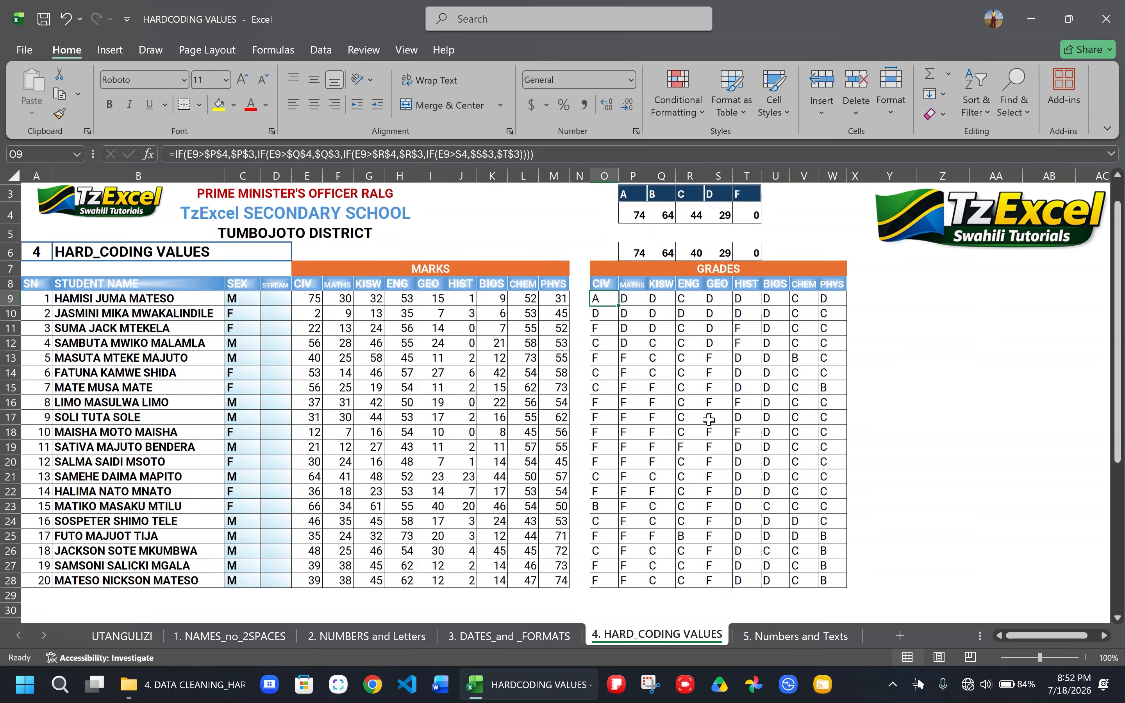
scroll(709, 420, down, 2)
scroll(709, 420, down, 1)
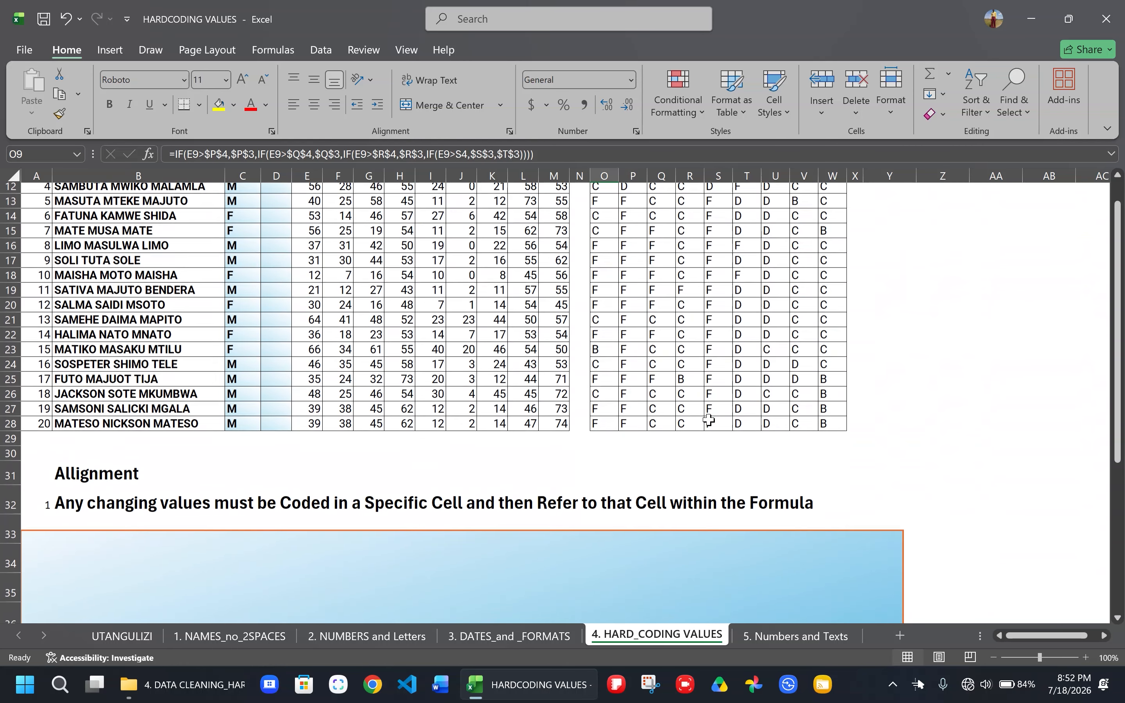
scroll(709, 420, up, 4)
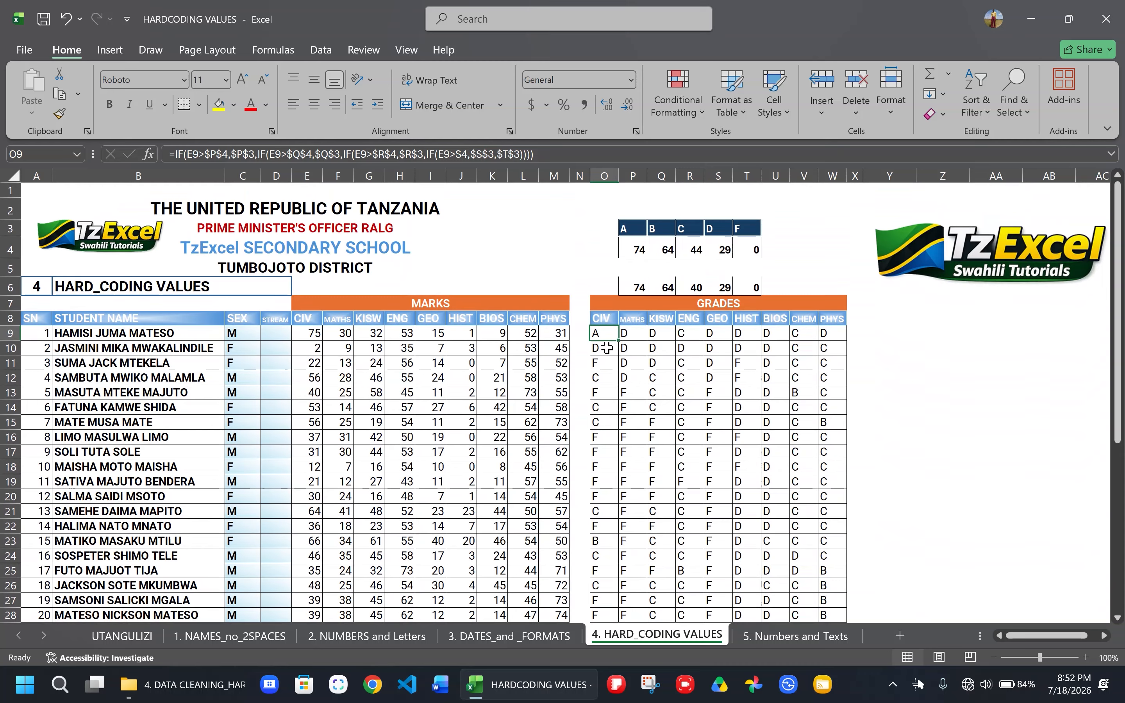
click(602, 332)
drag(637, 225, 749, 241)
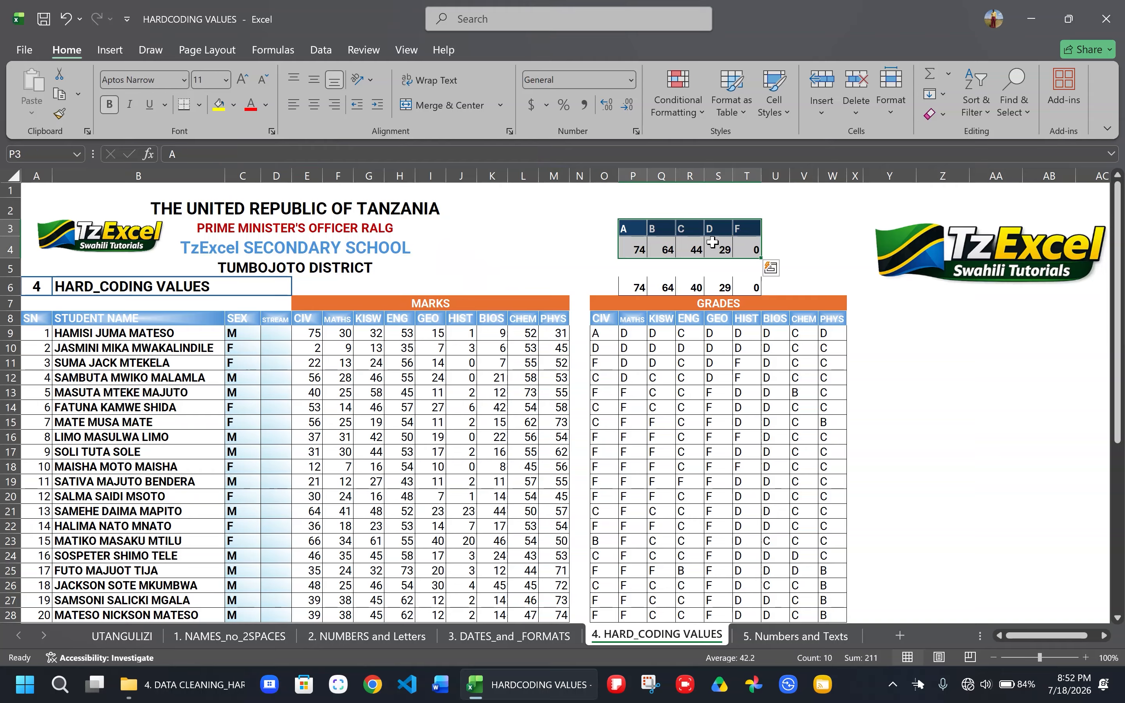
click(607, 332)
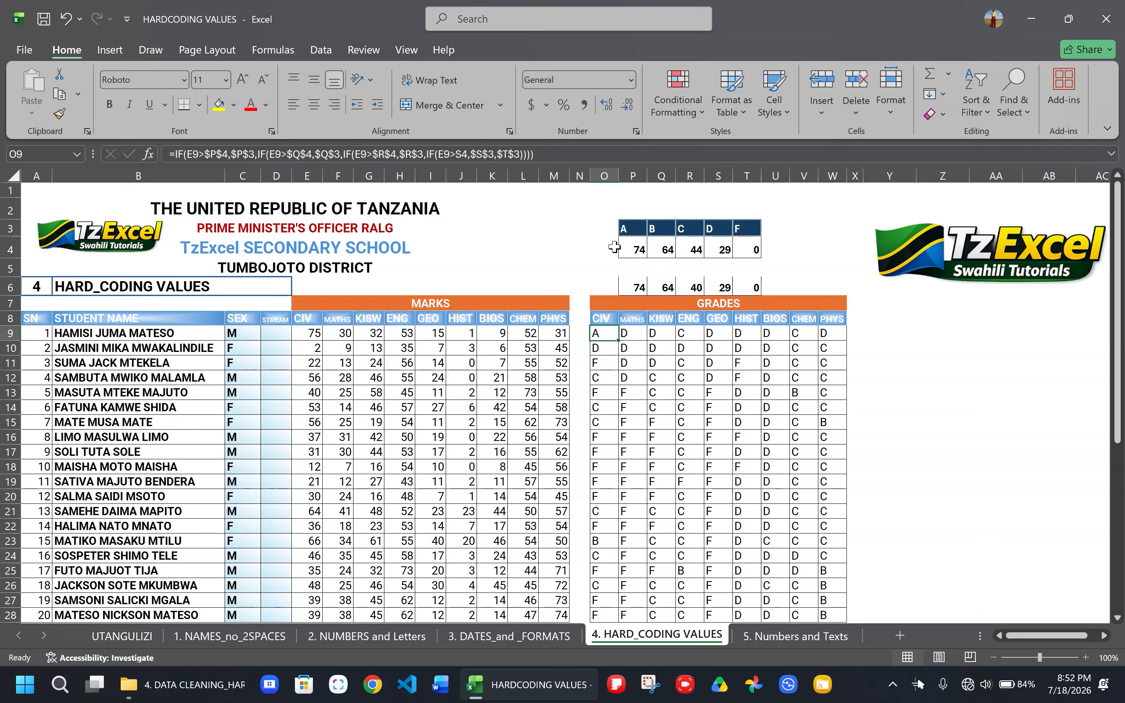
drag(639, 250, 748, 246)
click(631, 245)
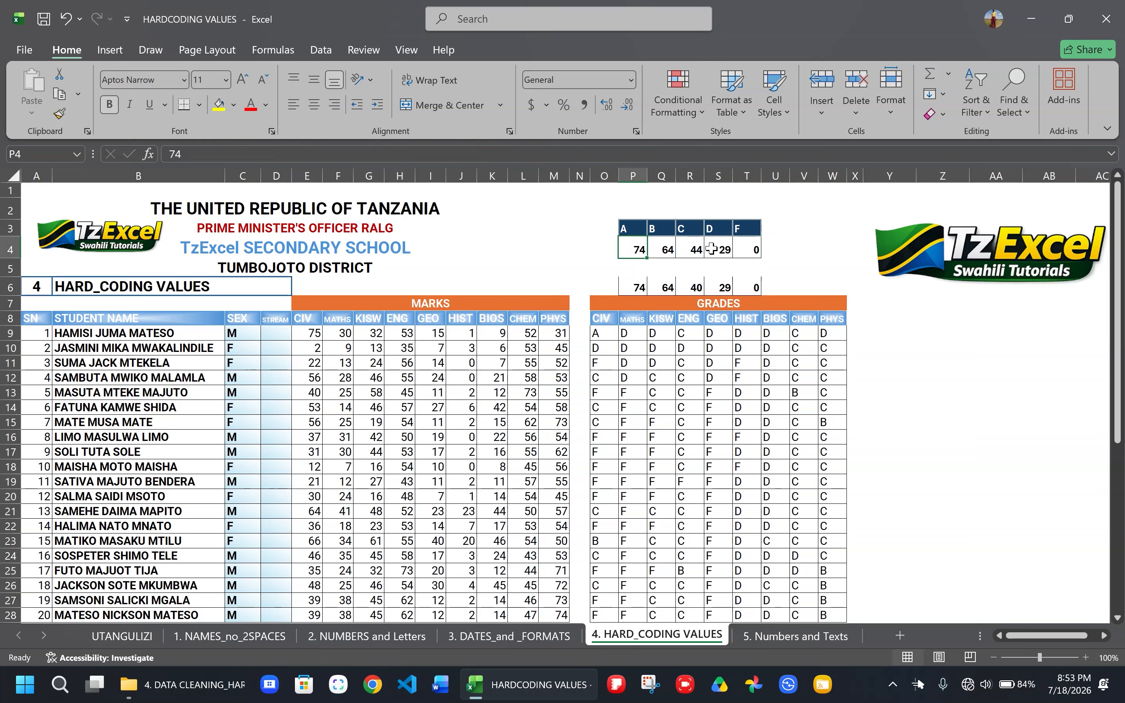
drag(639, 249, 748, 250)
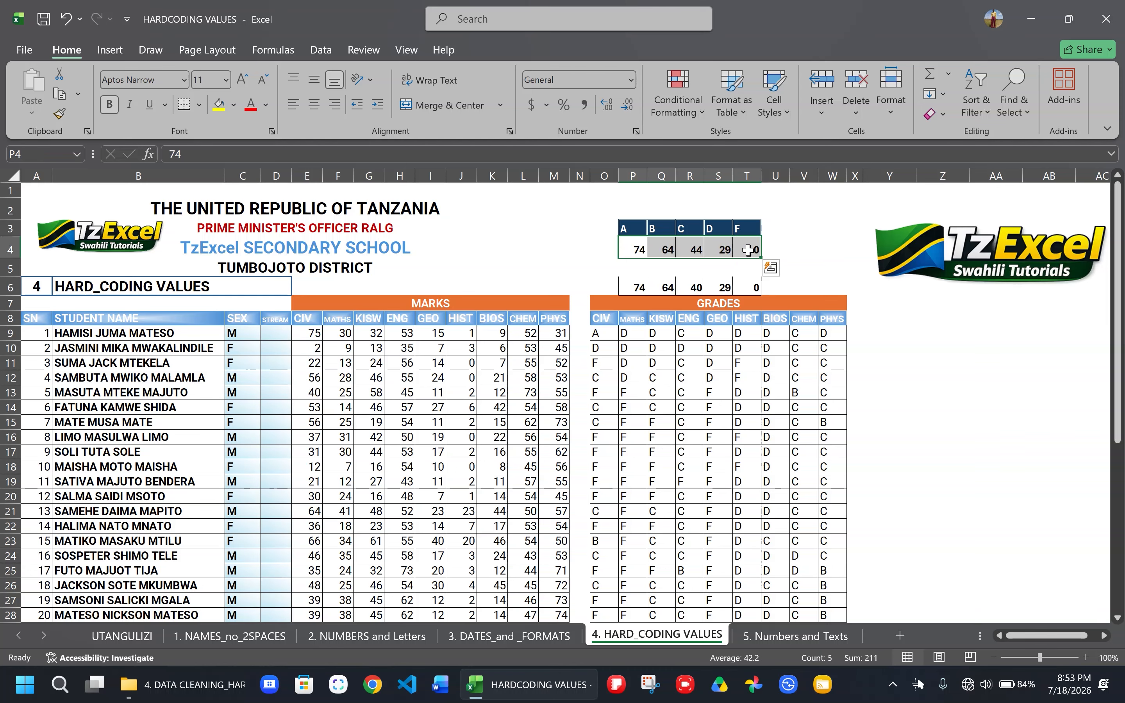
click(632, 527)
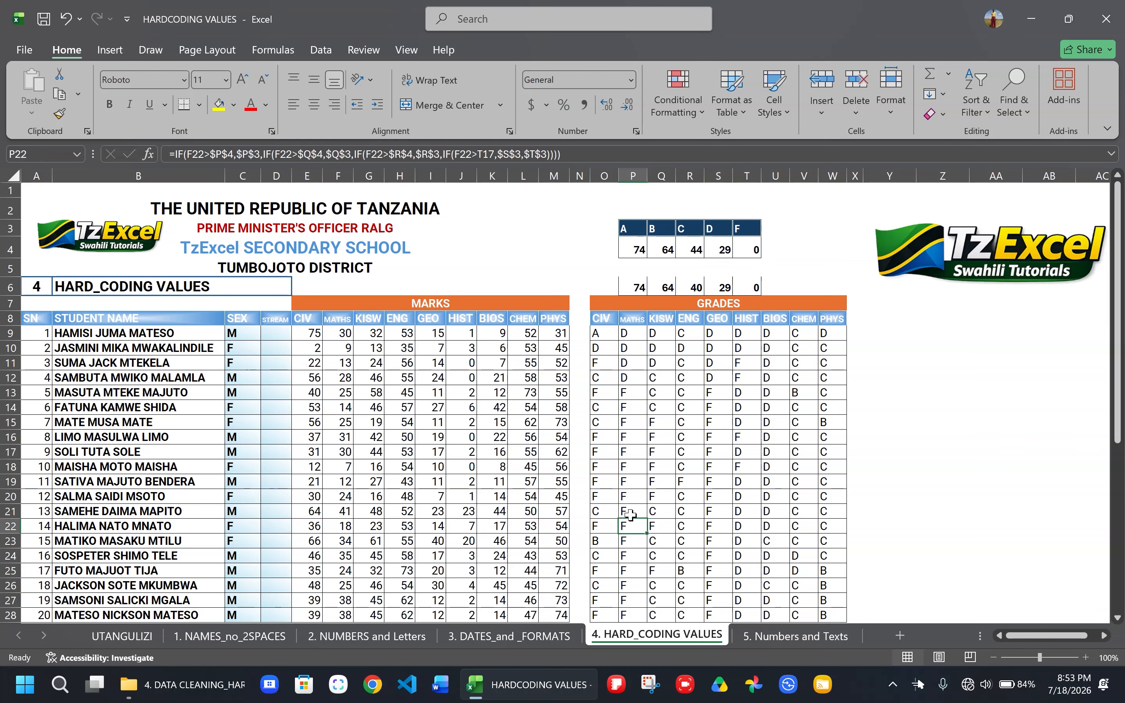
double_click(602, 336)
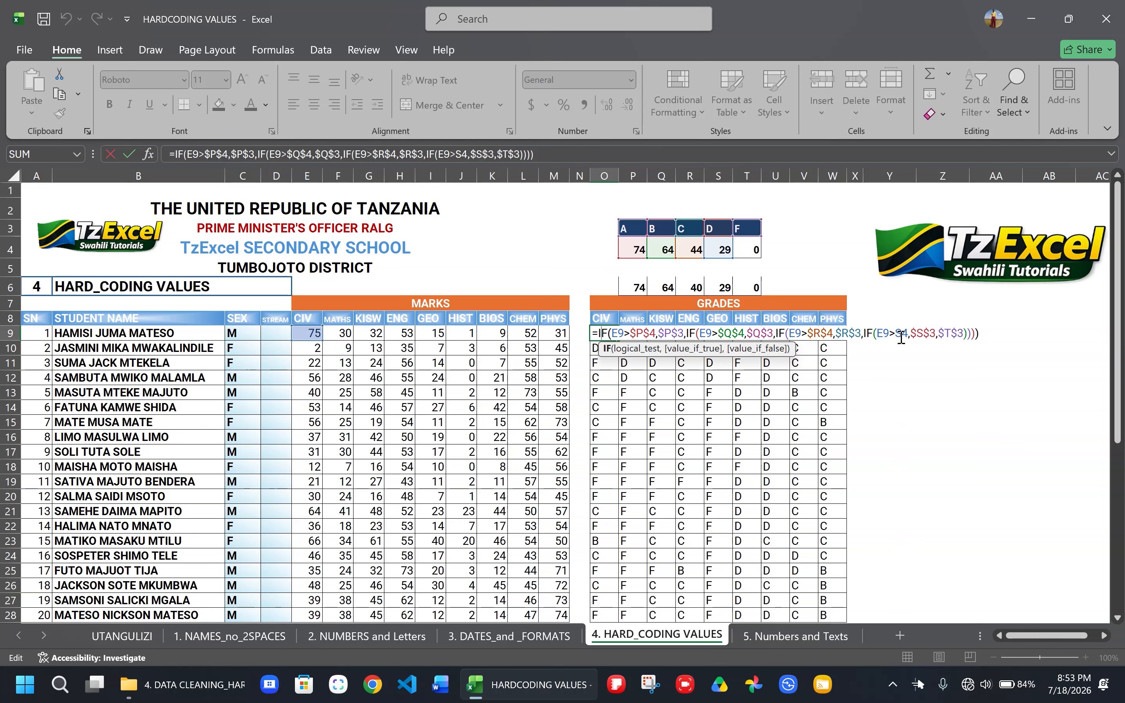
key(Return)
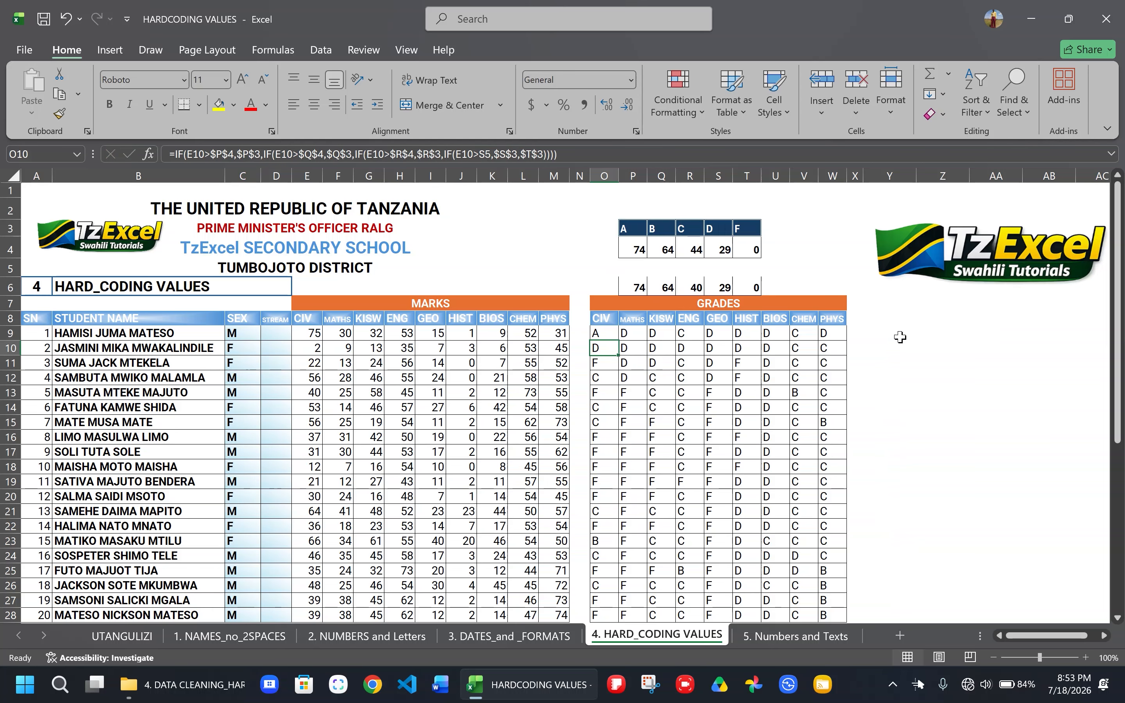